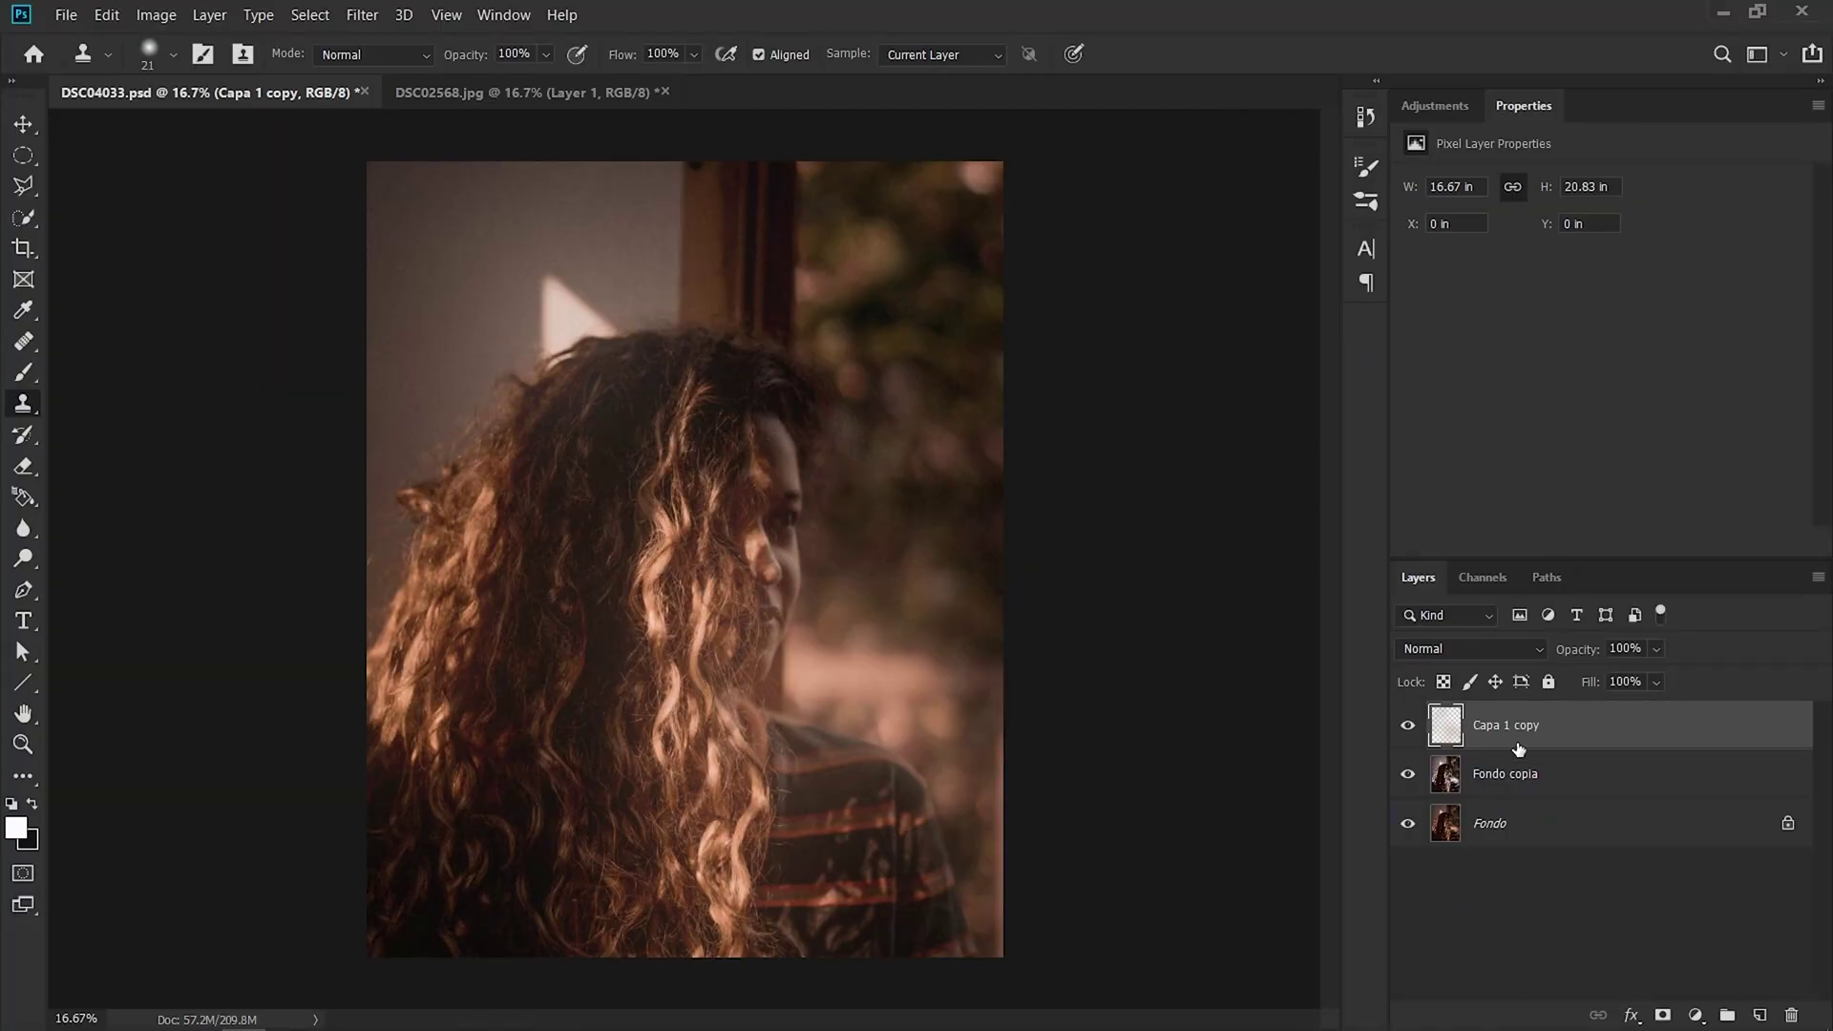
Hide and re-show the Capa 1 copy glow layer to compare, then switch to DSC02568.jpg.
{"action": "left_click", "coordinate": [1409, 726]}
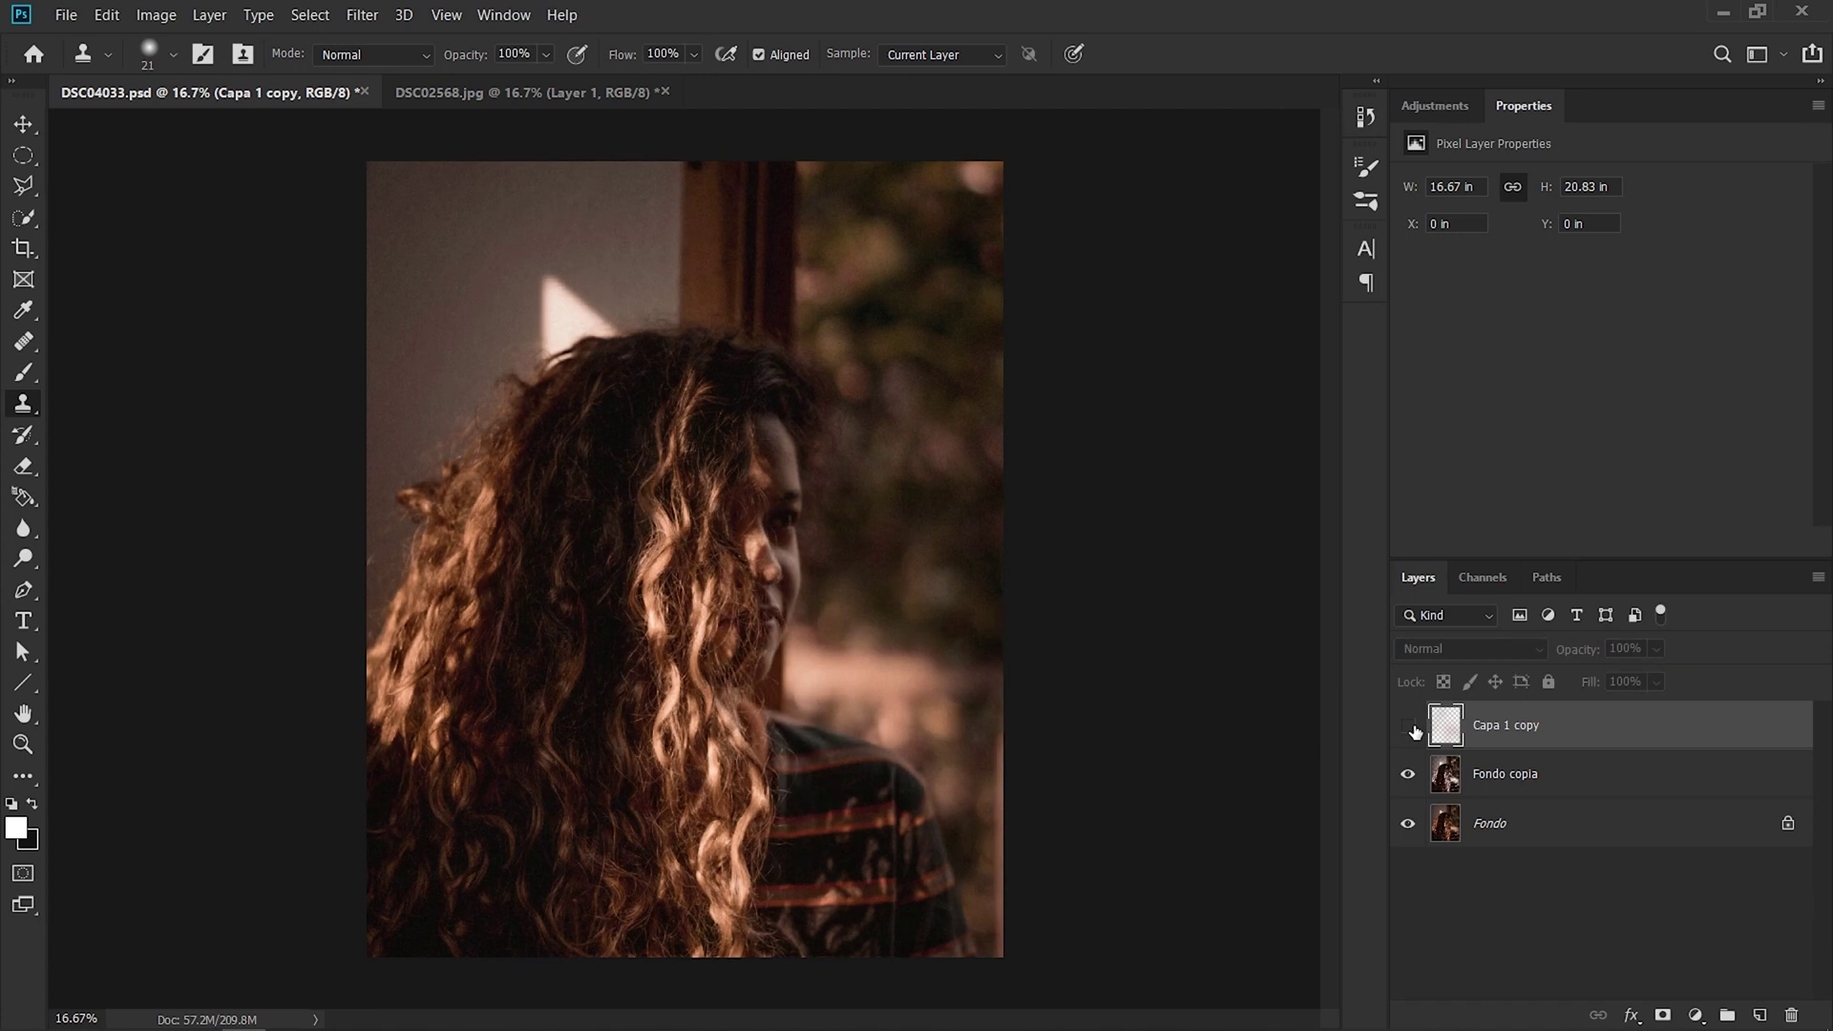
{"action": "left_click", "coordinate": [1409, 726]}
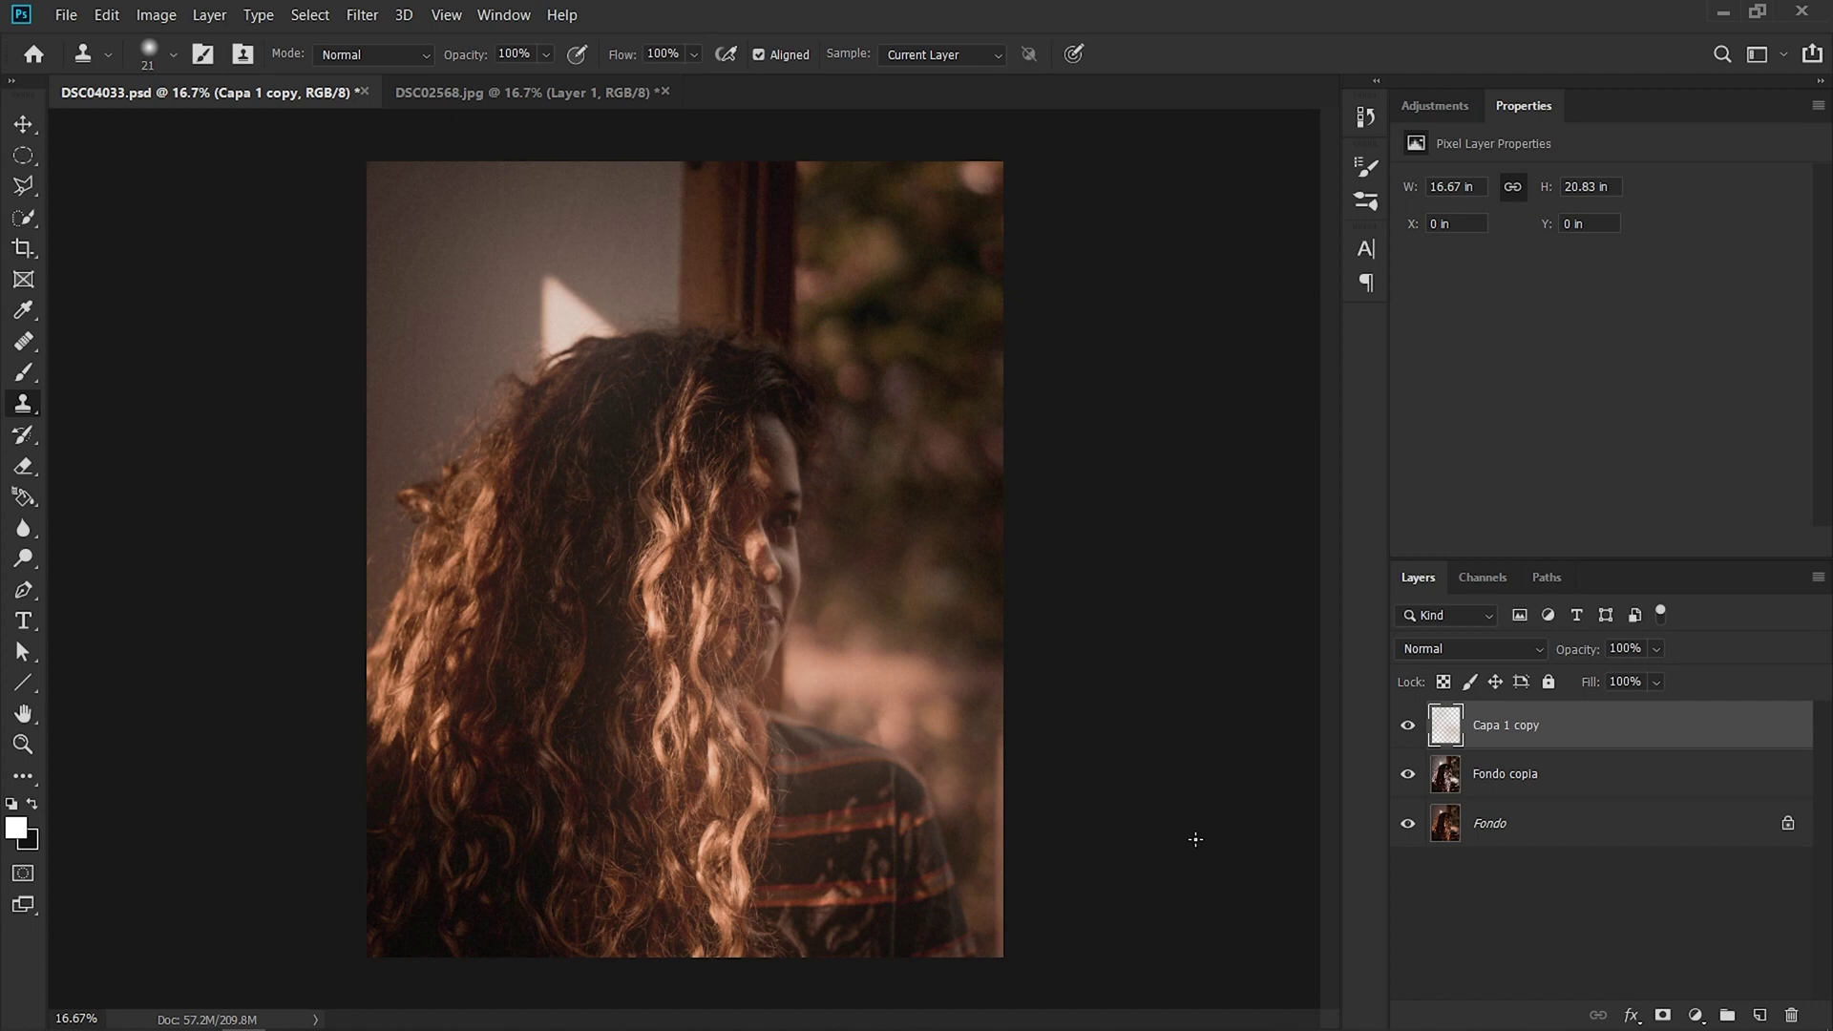
{"action": "left_click", "coordinate": [654, 100]}
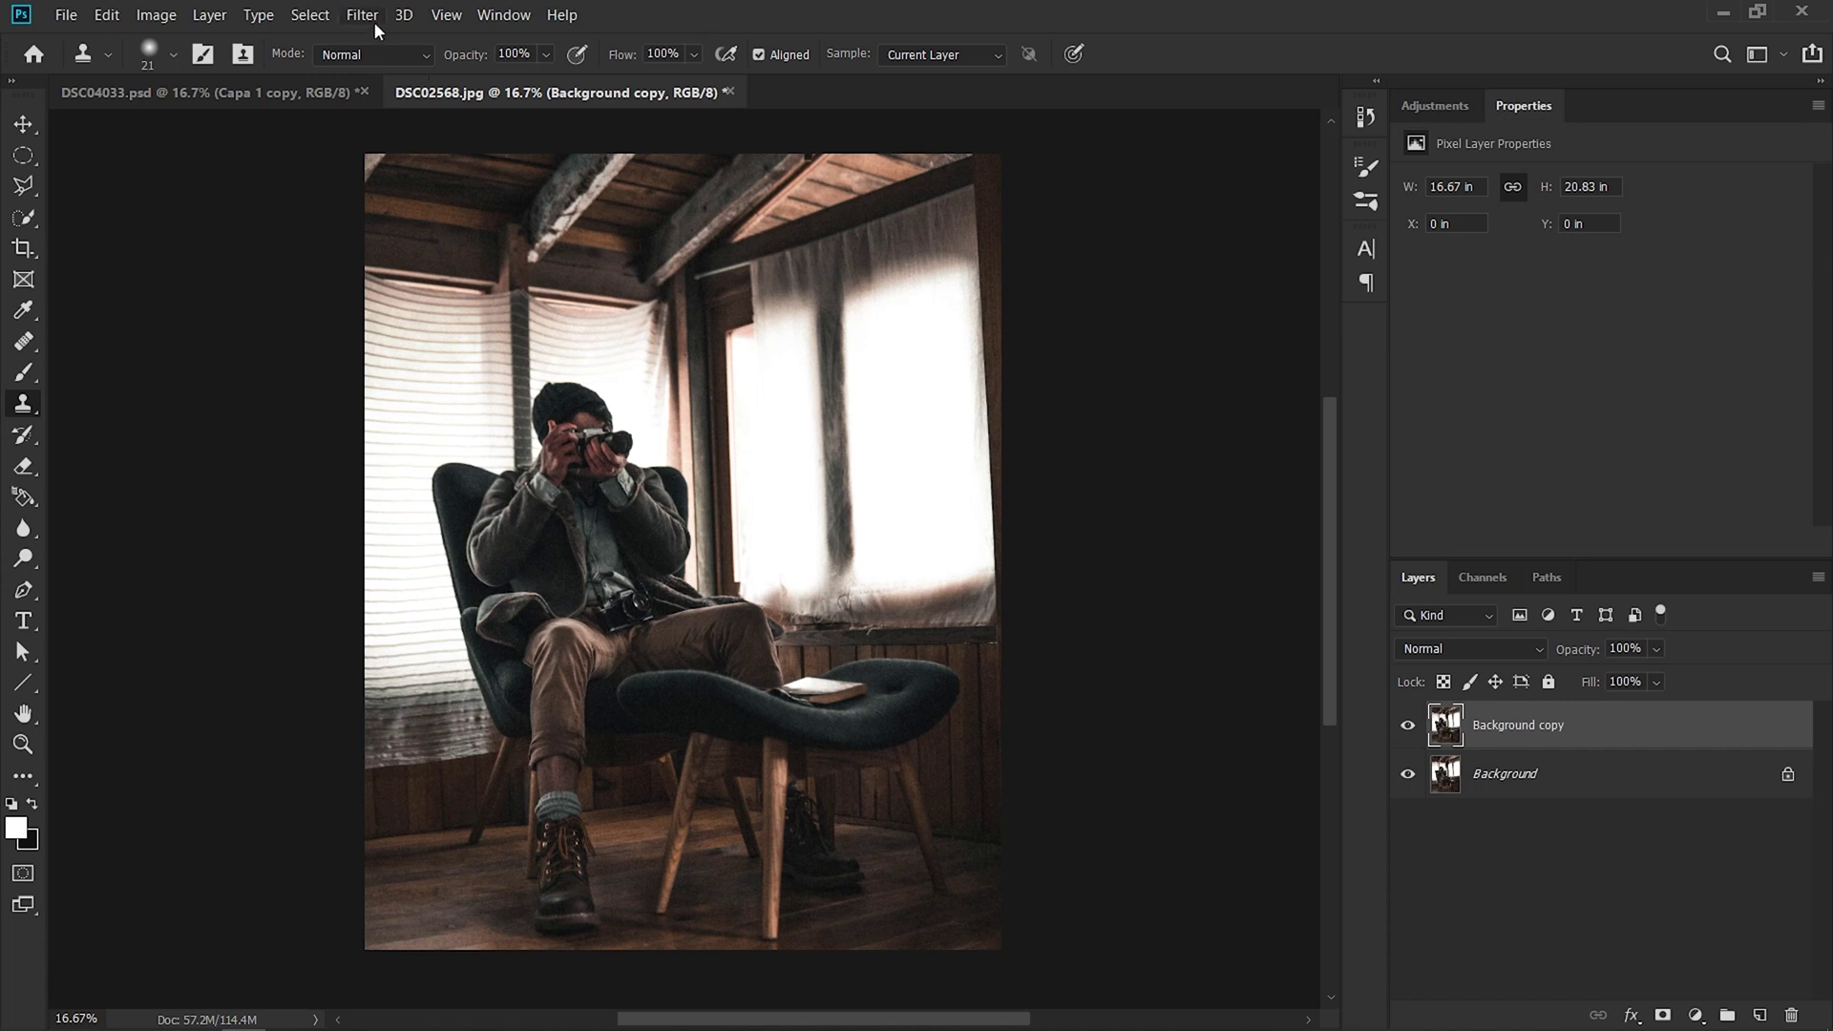
Select the photo's Highlights with Color Range at Range 168 and add an empty Layer 1.
{"action": "left_click", "coordinate": [298, 11]}
{"action": "left_click", "coordinate": [350, 236]}
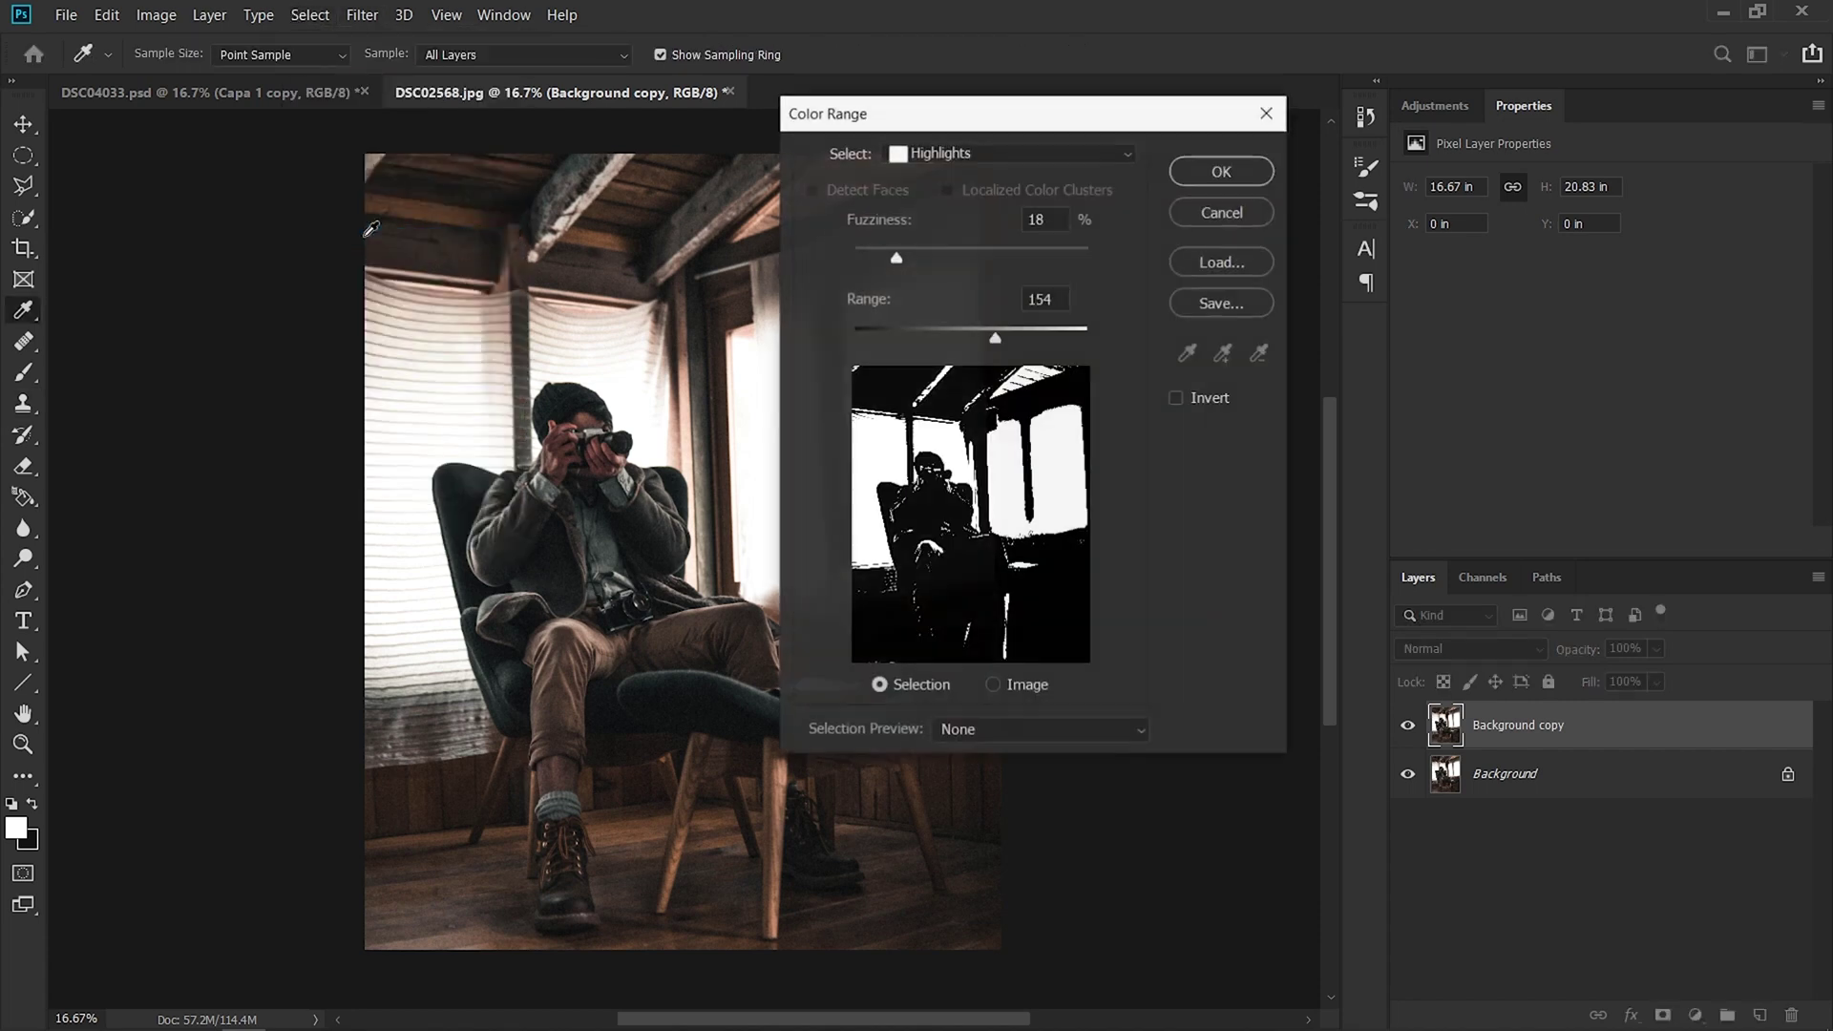
{"action": "left_click", "coordinate": [973, 159]}
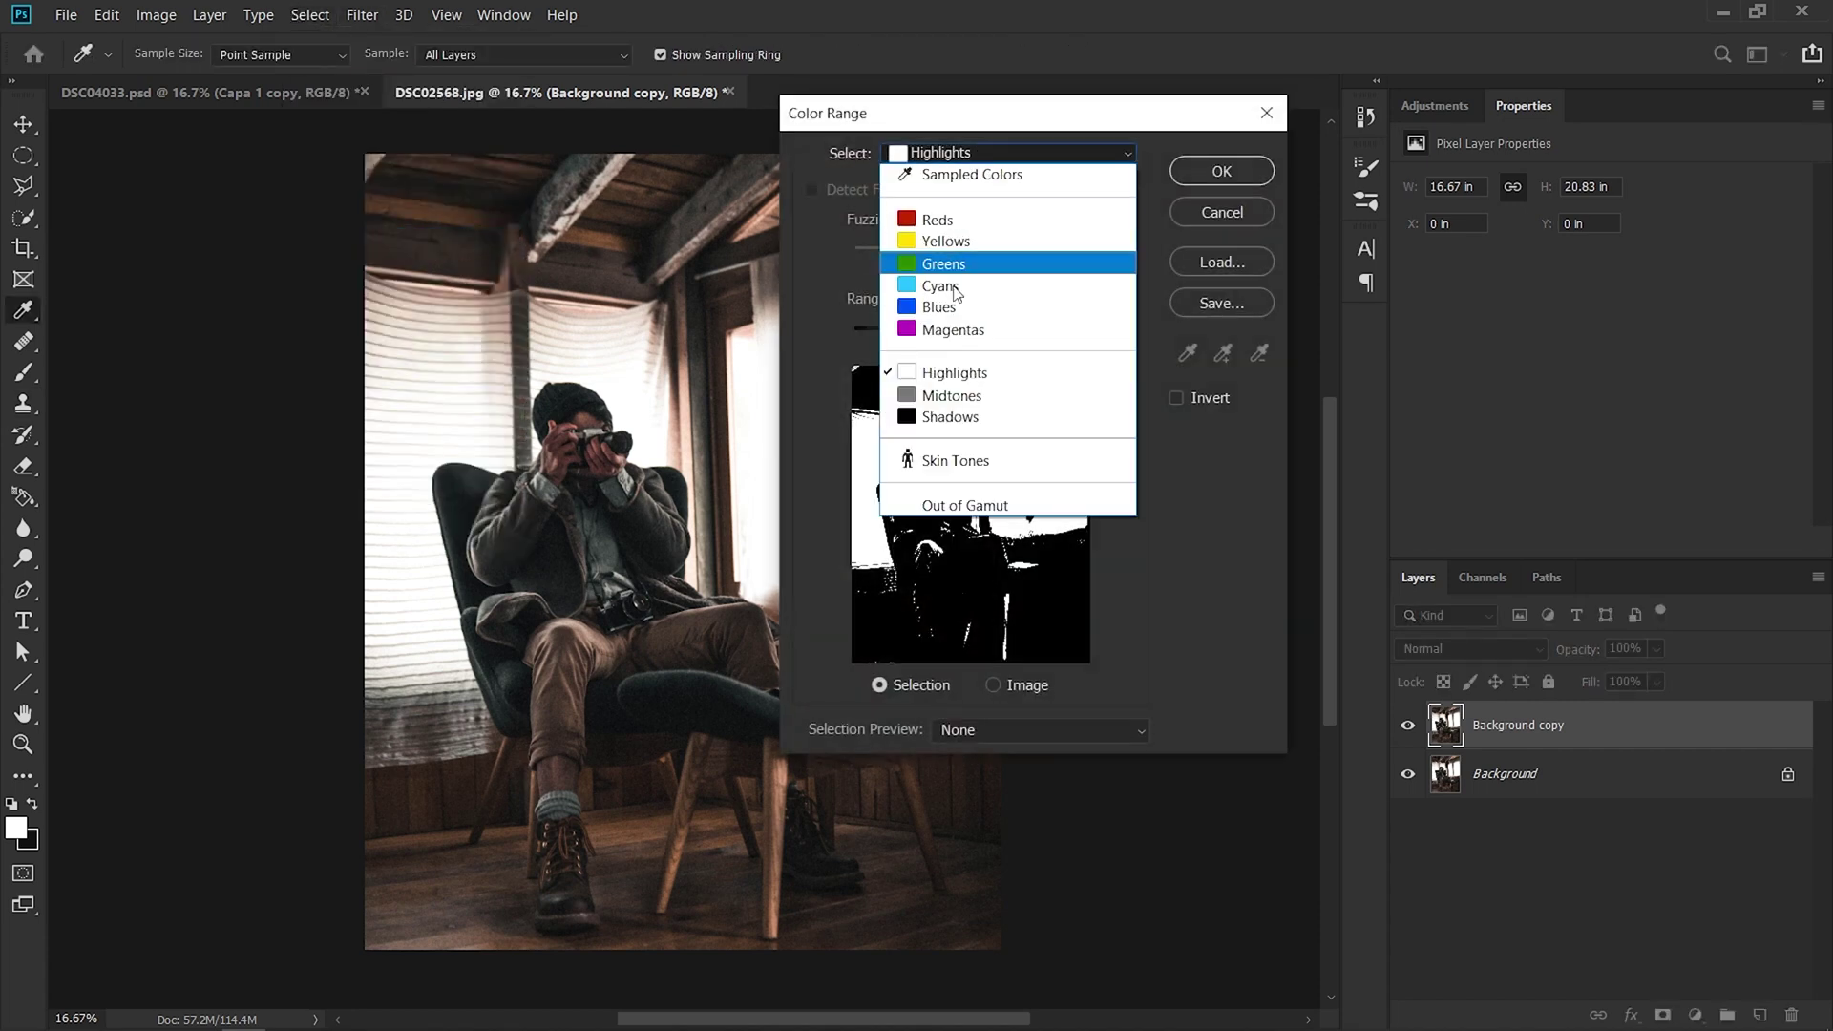
{"action": "left_click", "coordinate": [960, 375]}
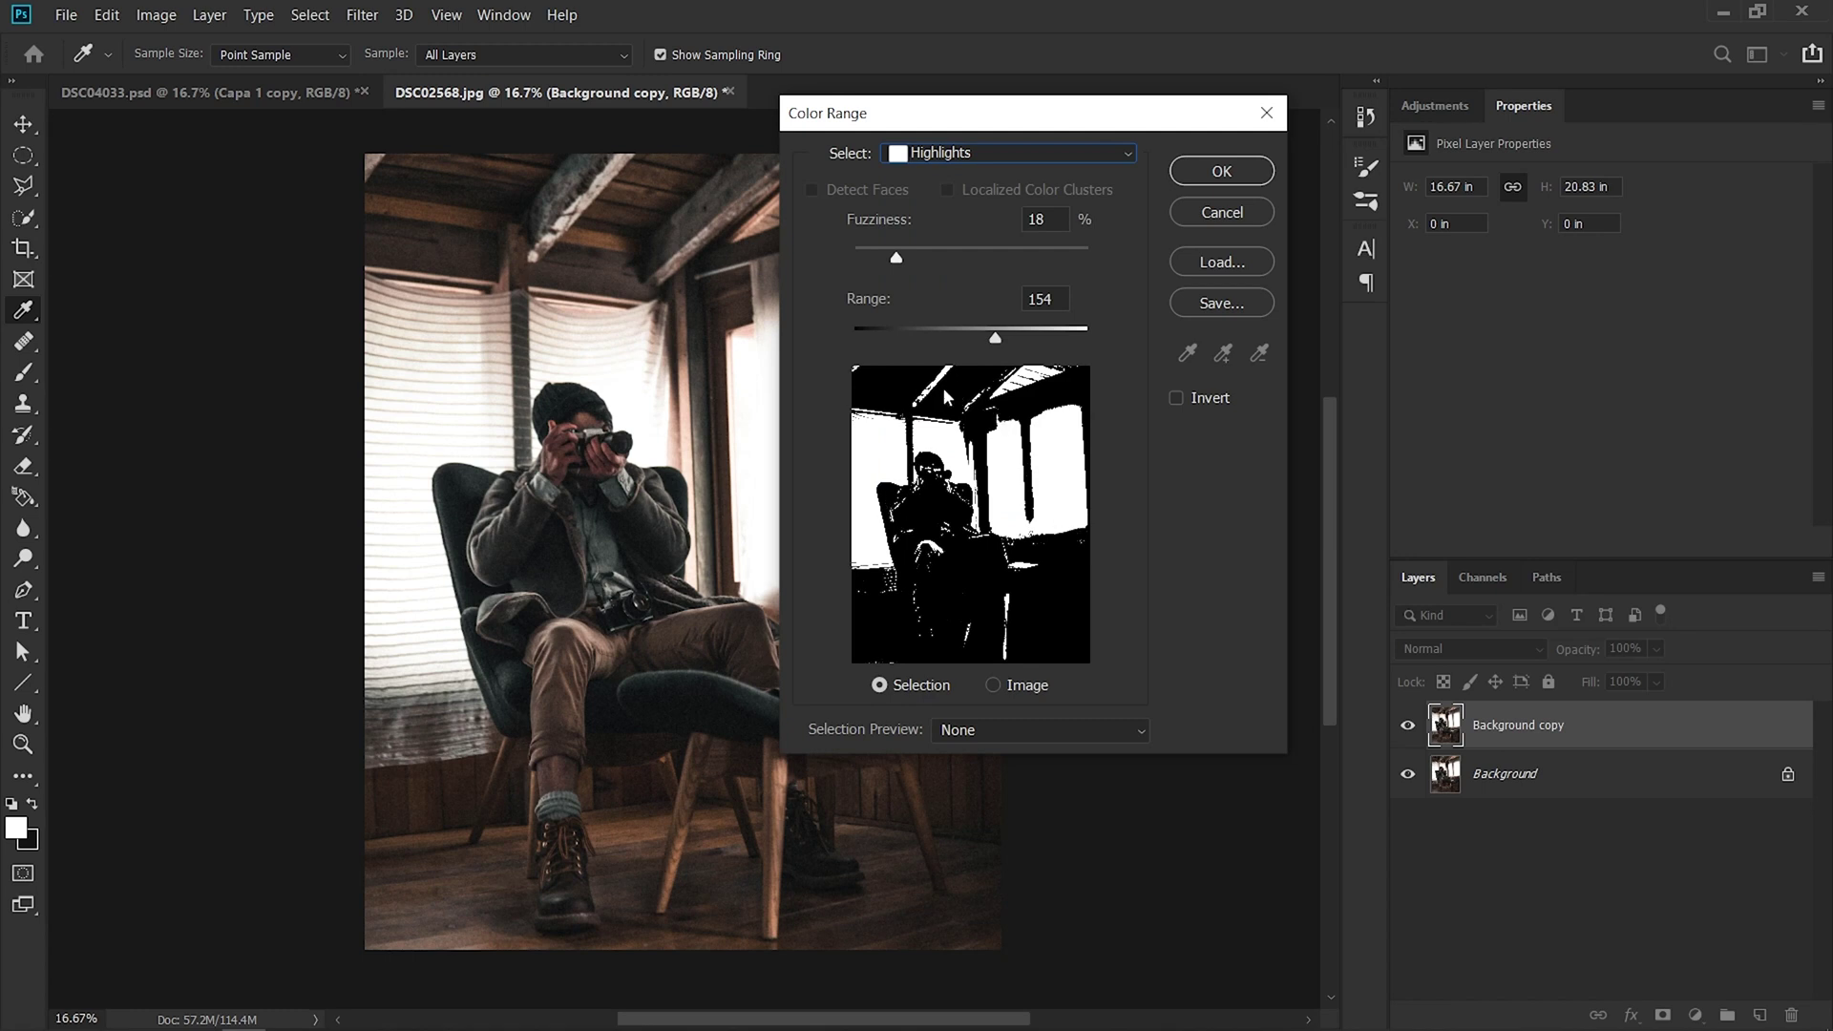
{"action": "left_click", "coordinate": [929, 337]}
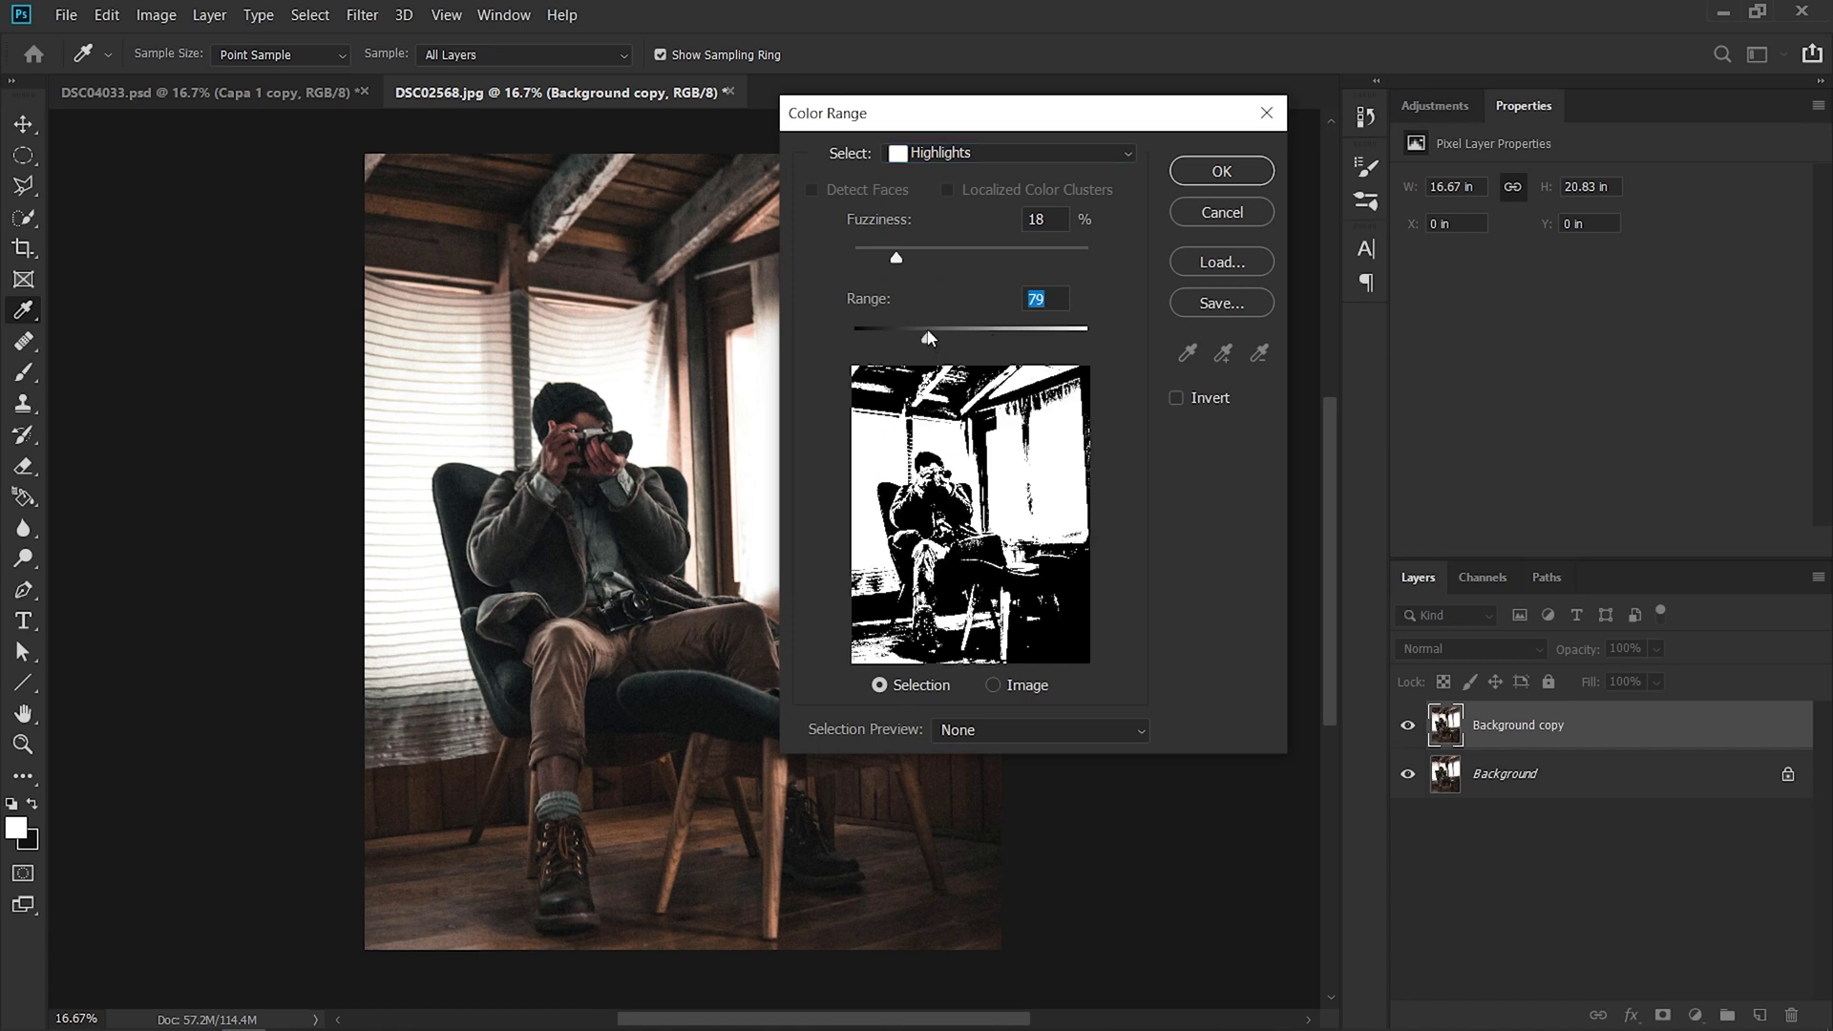
{"action": "left_click_drag", "start_coordinate": [929, 337], "coordinate": [1010, 334]}
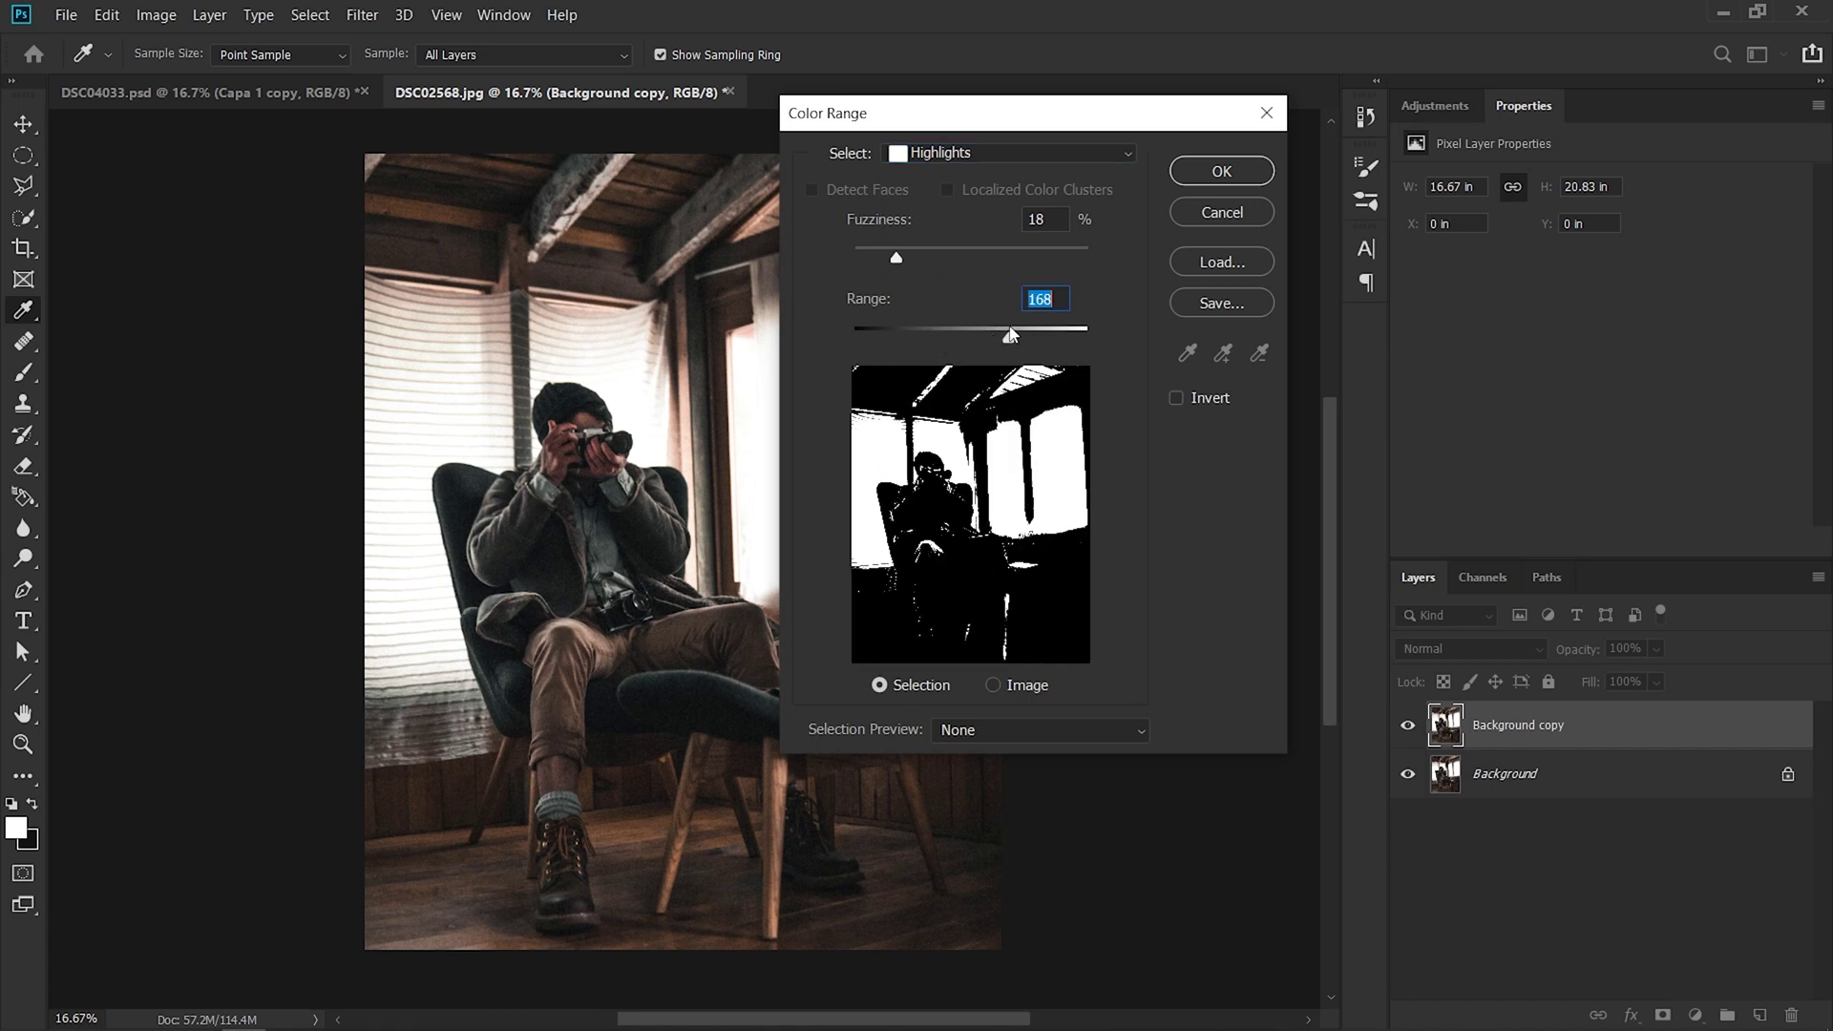
{"action": "left_click", "coordinate": [1223, 172]}
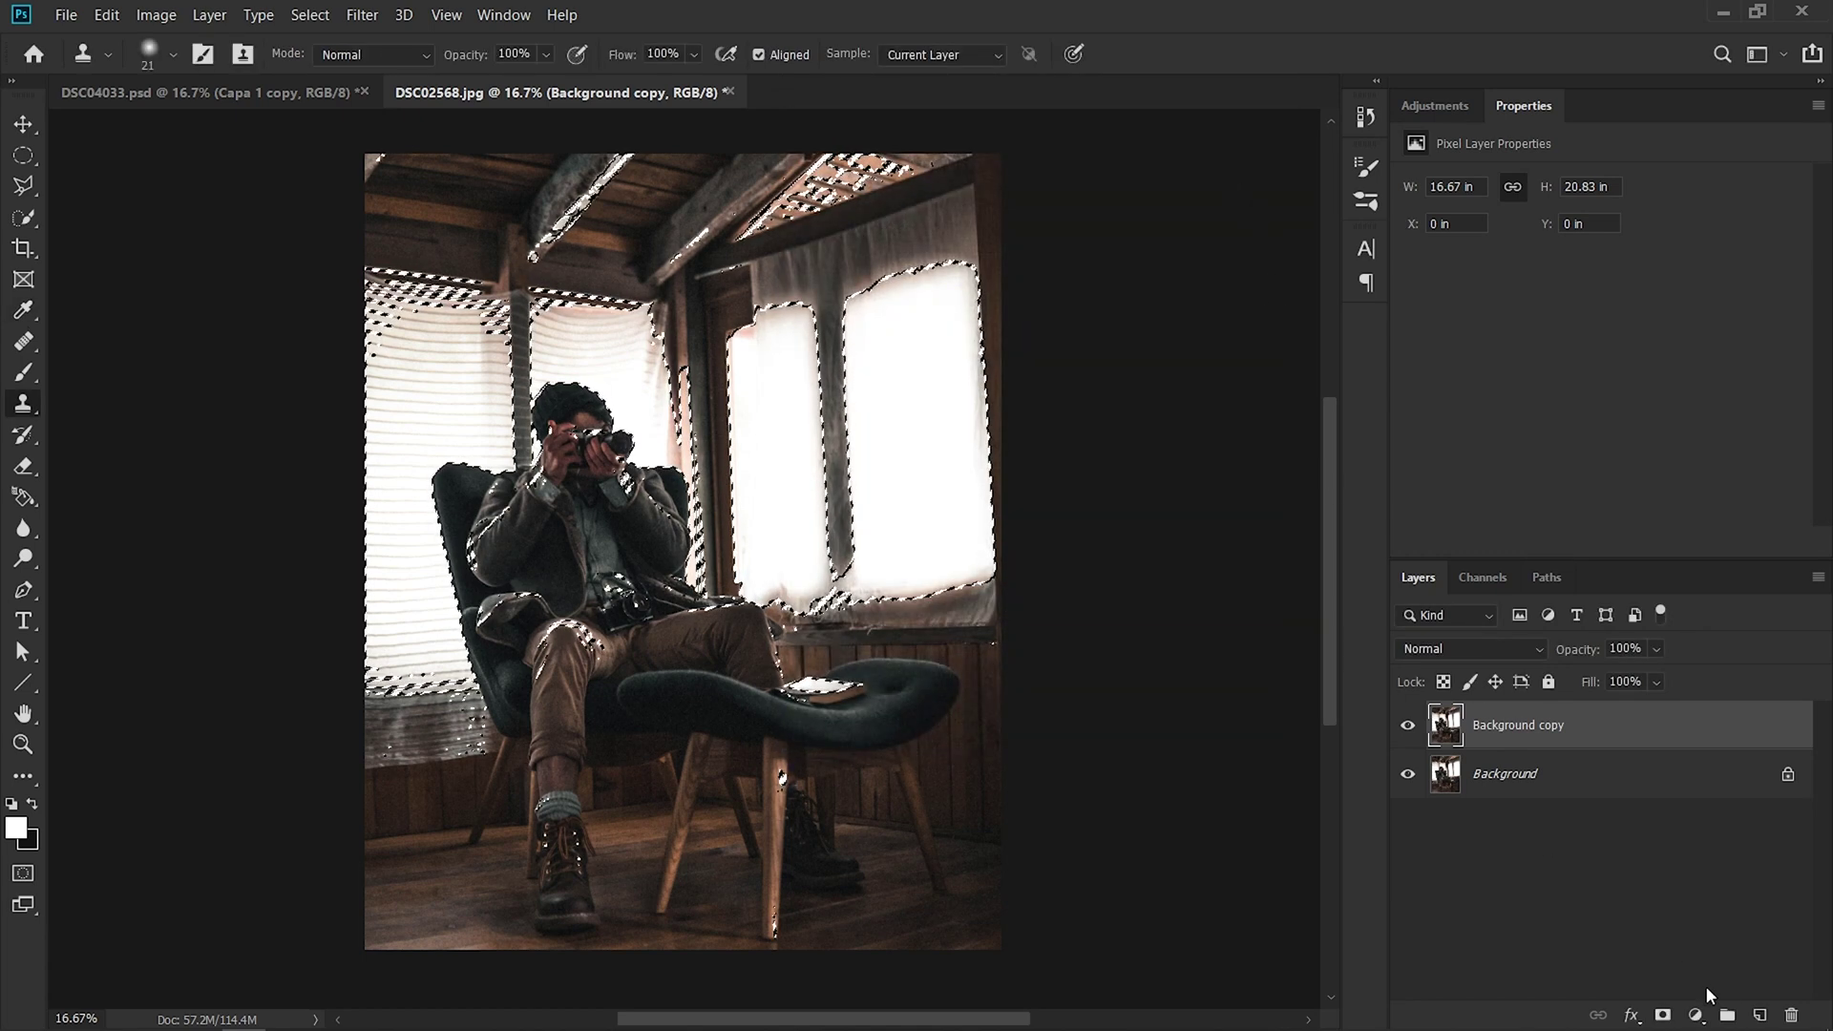
{"action": "left_click", "coordinate": [1759, 1015]}
Fill the highlight selection white on Layer 1, deselect, and apply a 182.0-pixel Gaussian Blur.
{"action": "key", "text": "alt+BackSpace"}
{"action": "key", "text": "ctrl+d"}
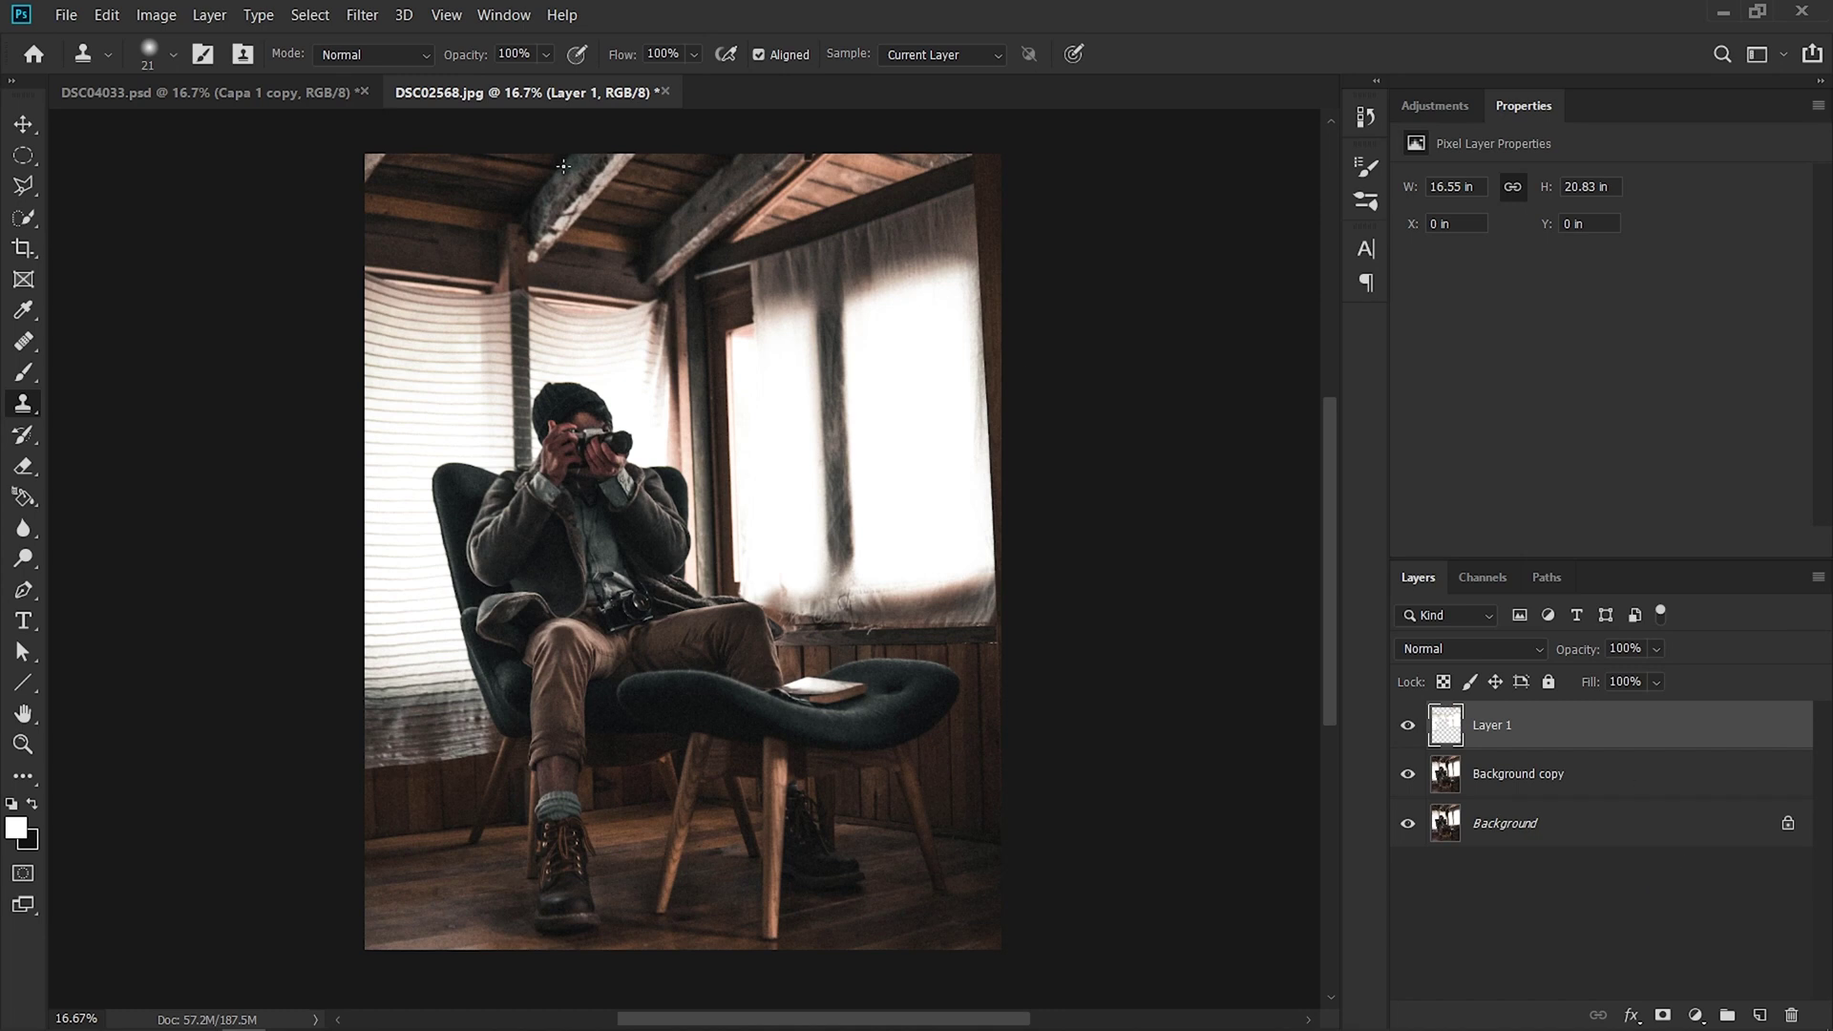
{"action": "left_click", "coordinate": [371, 17]}
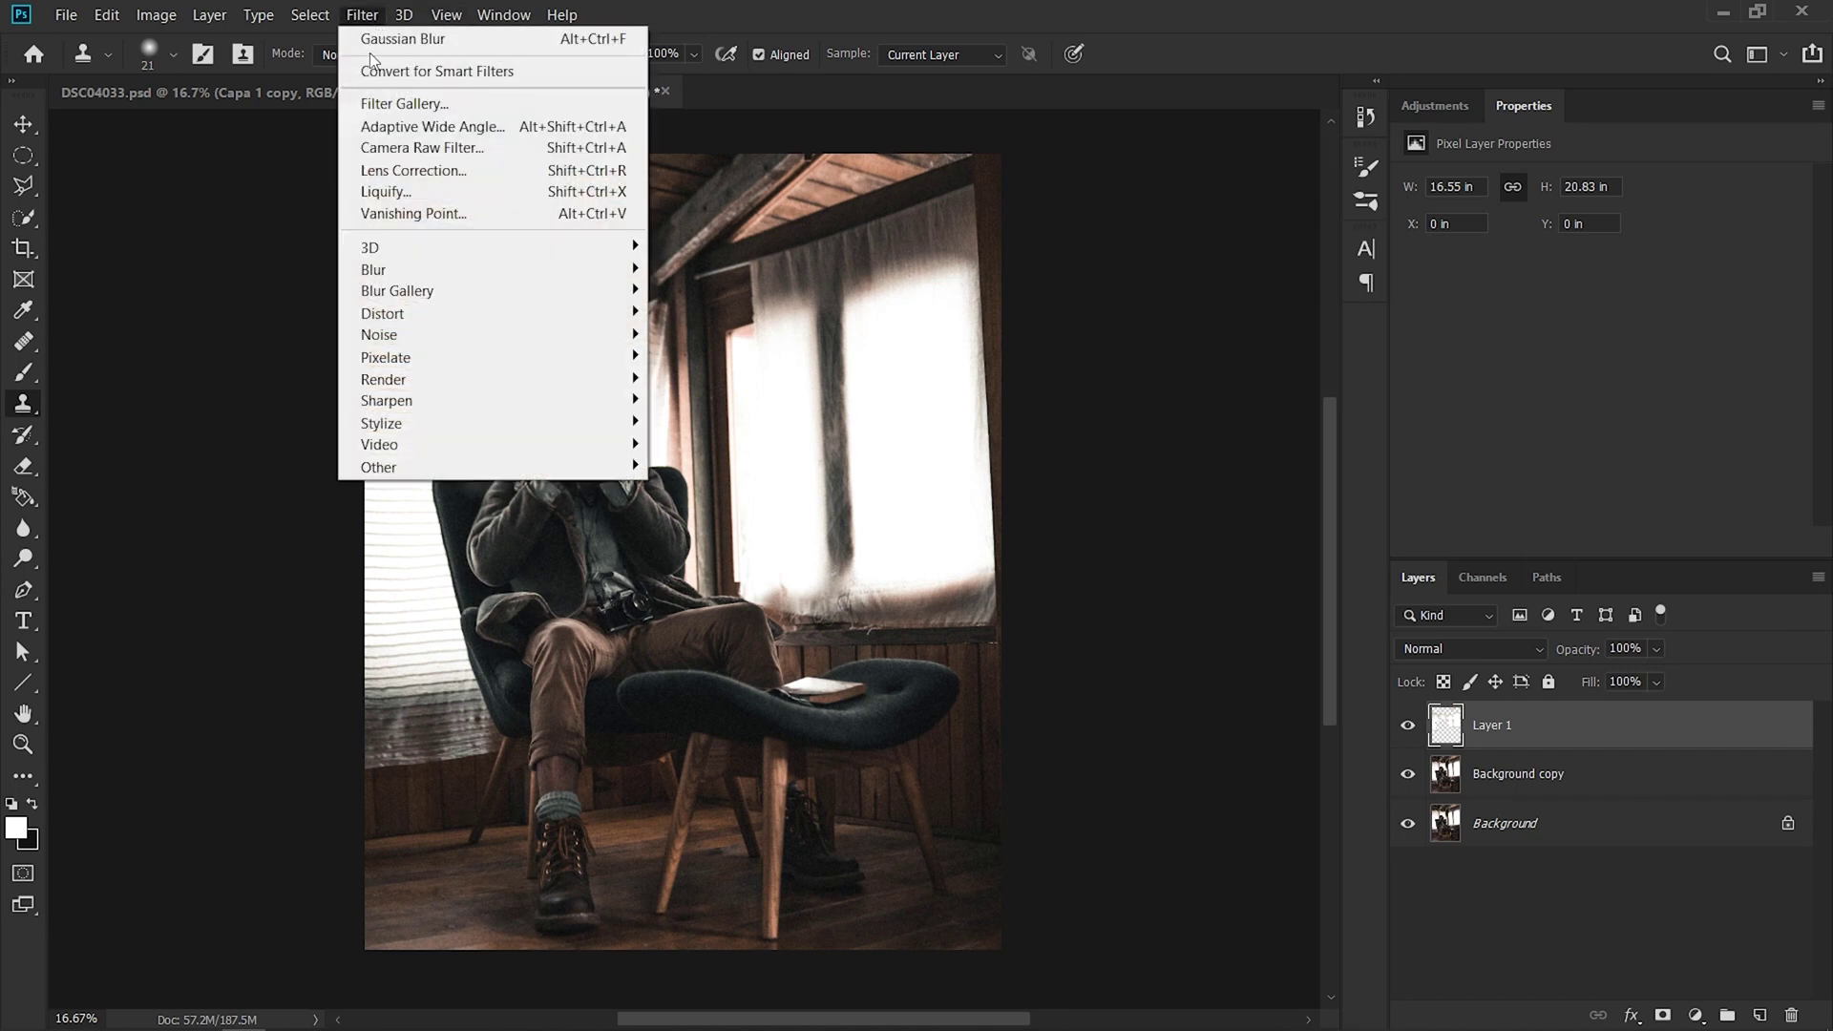
{"action": "mouse_move", "coordinate": [401, 269]}
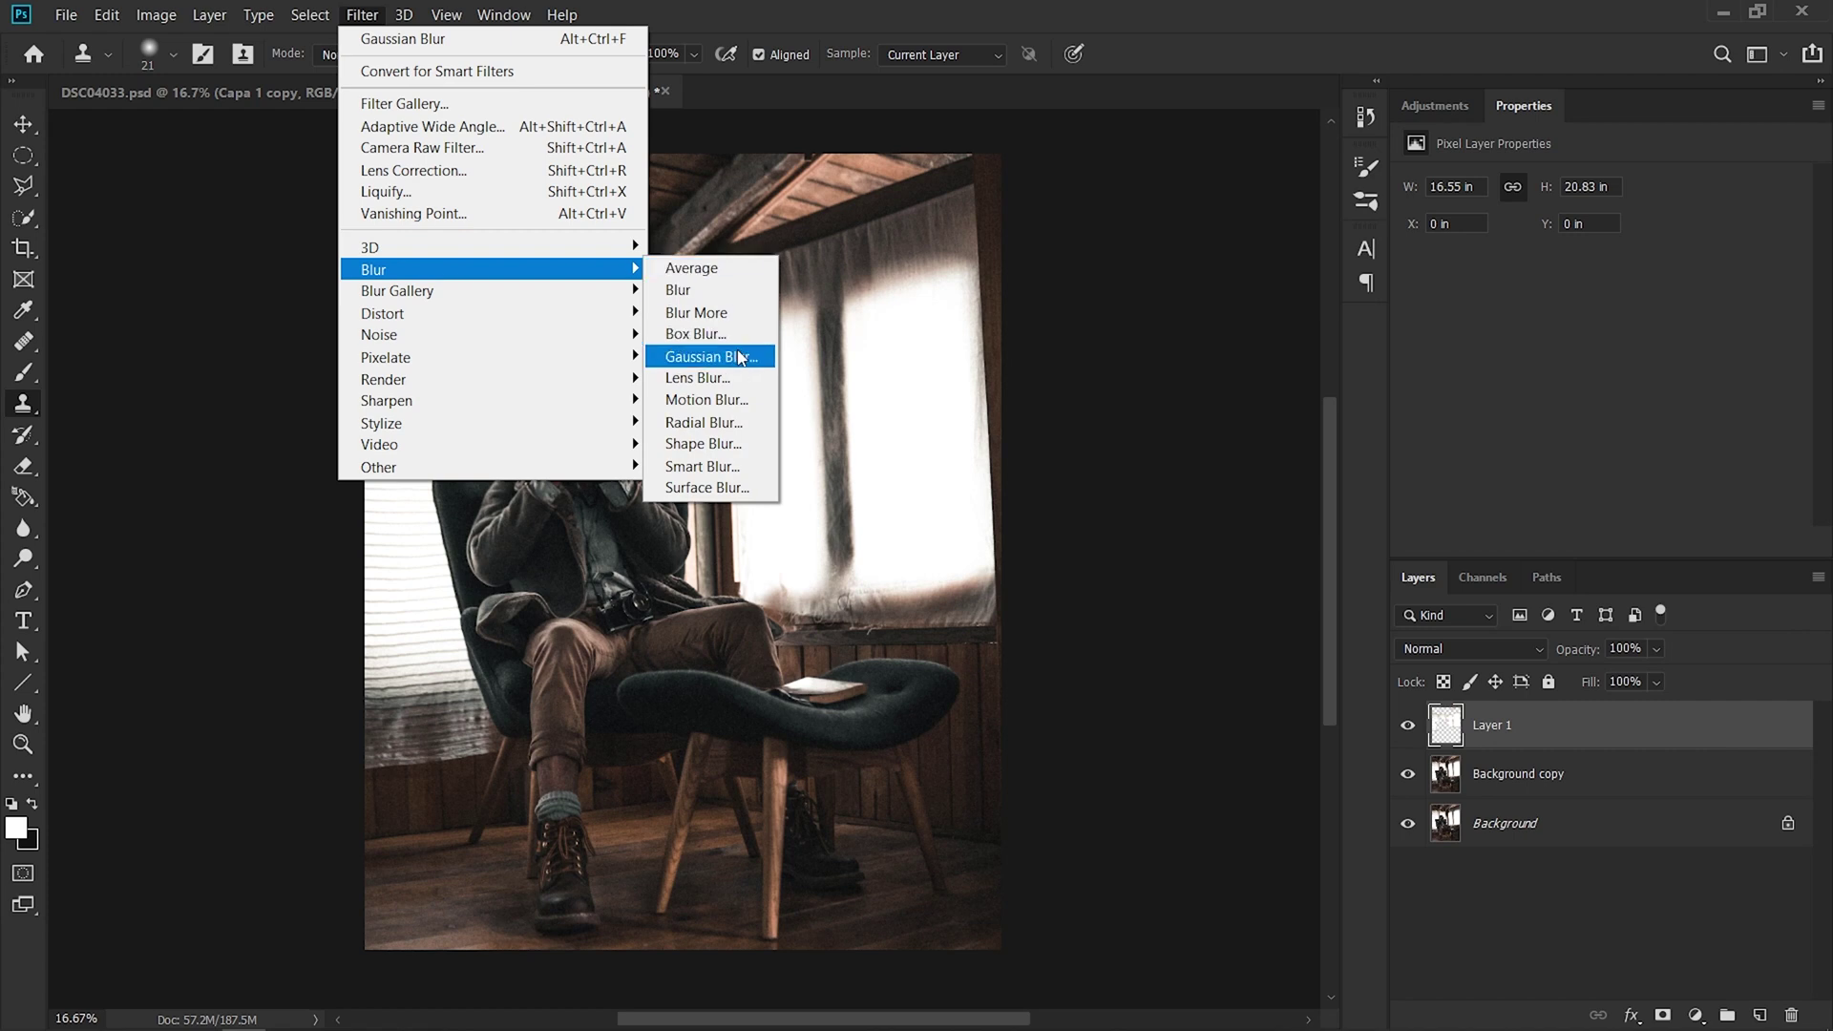
{"action": "left_click", "coordinate": [707, 356]}
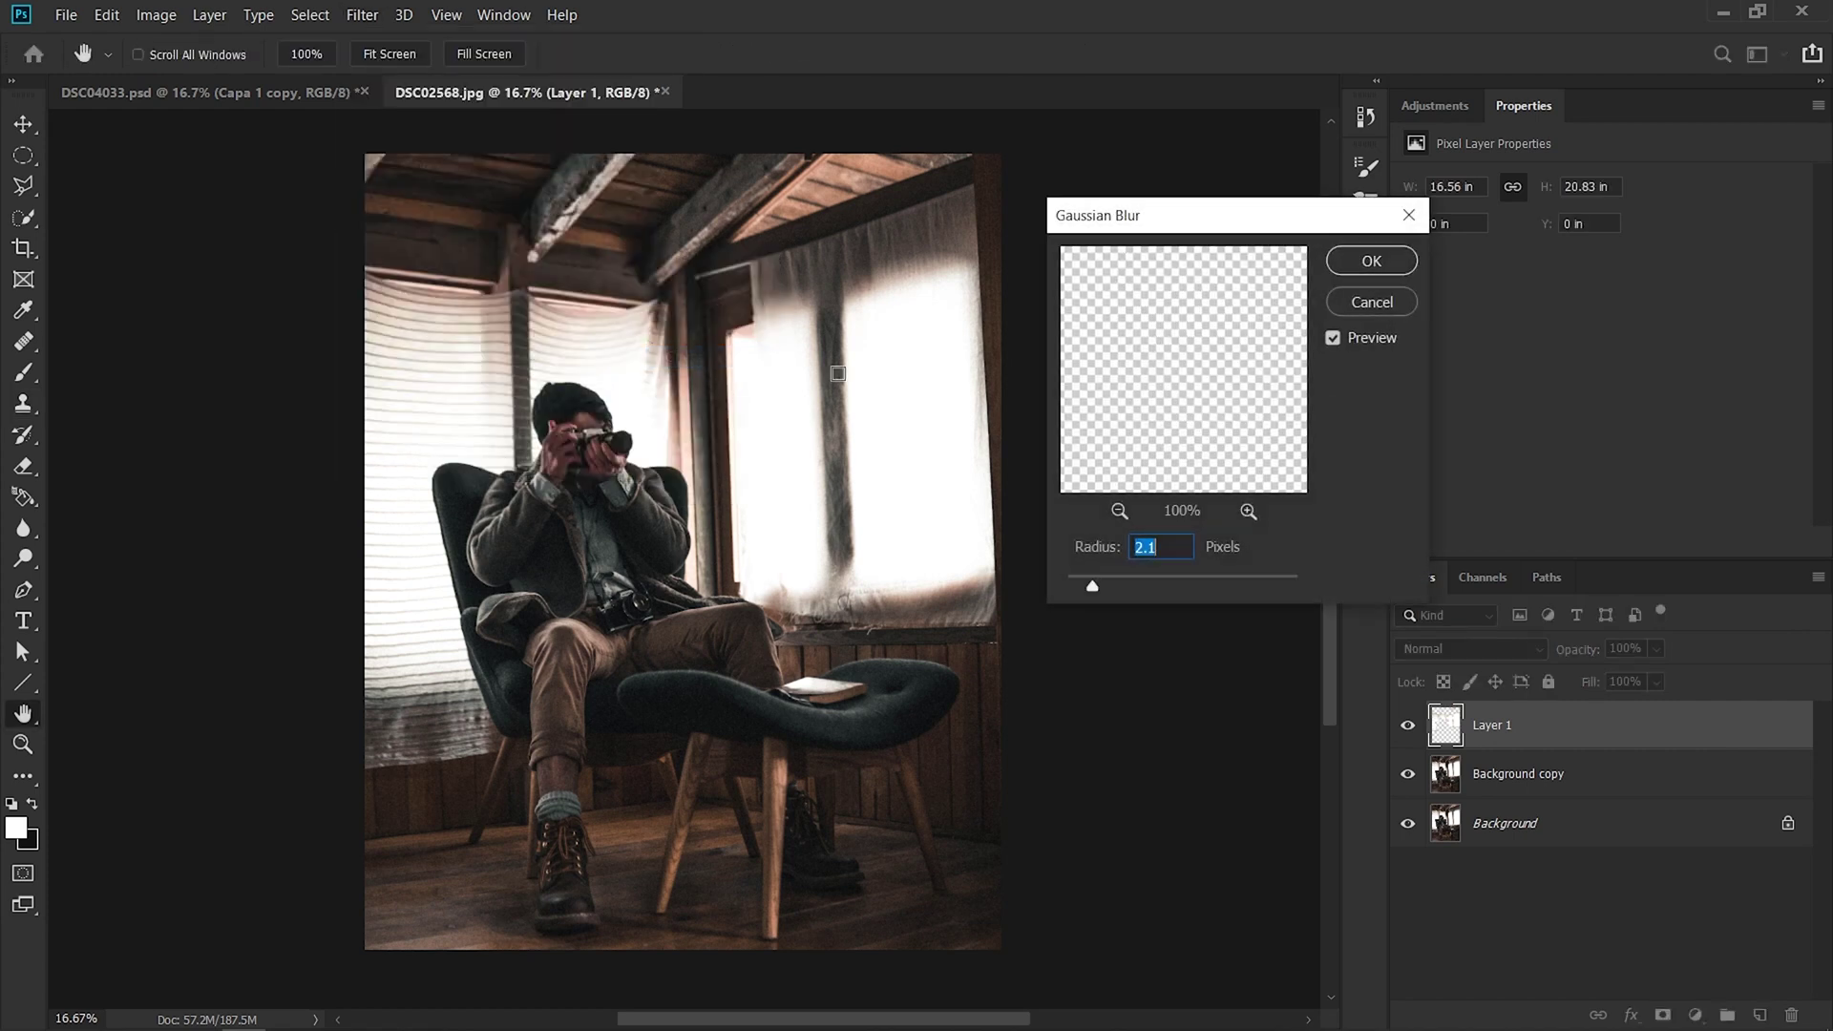
{"action": "left_click", "coordinate": [1178, 584]}
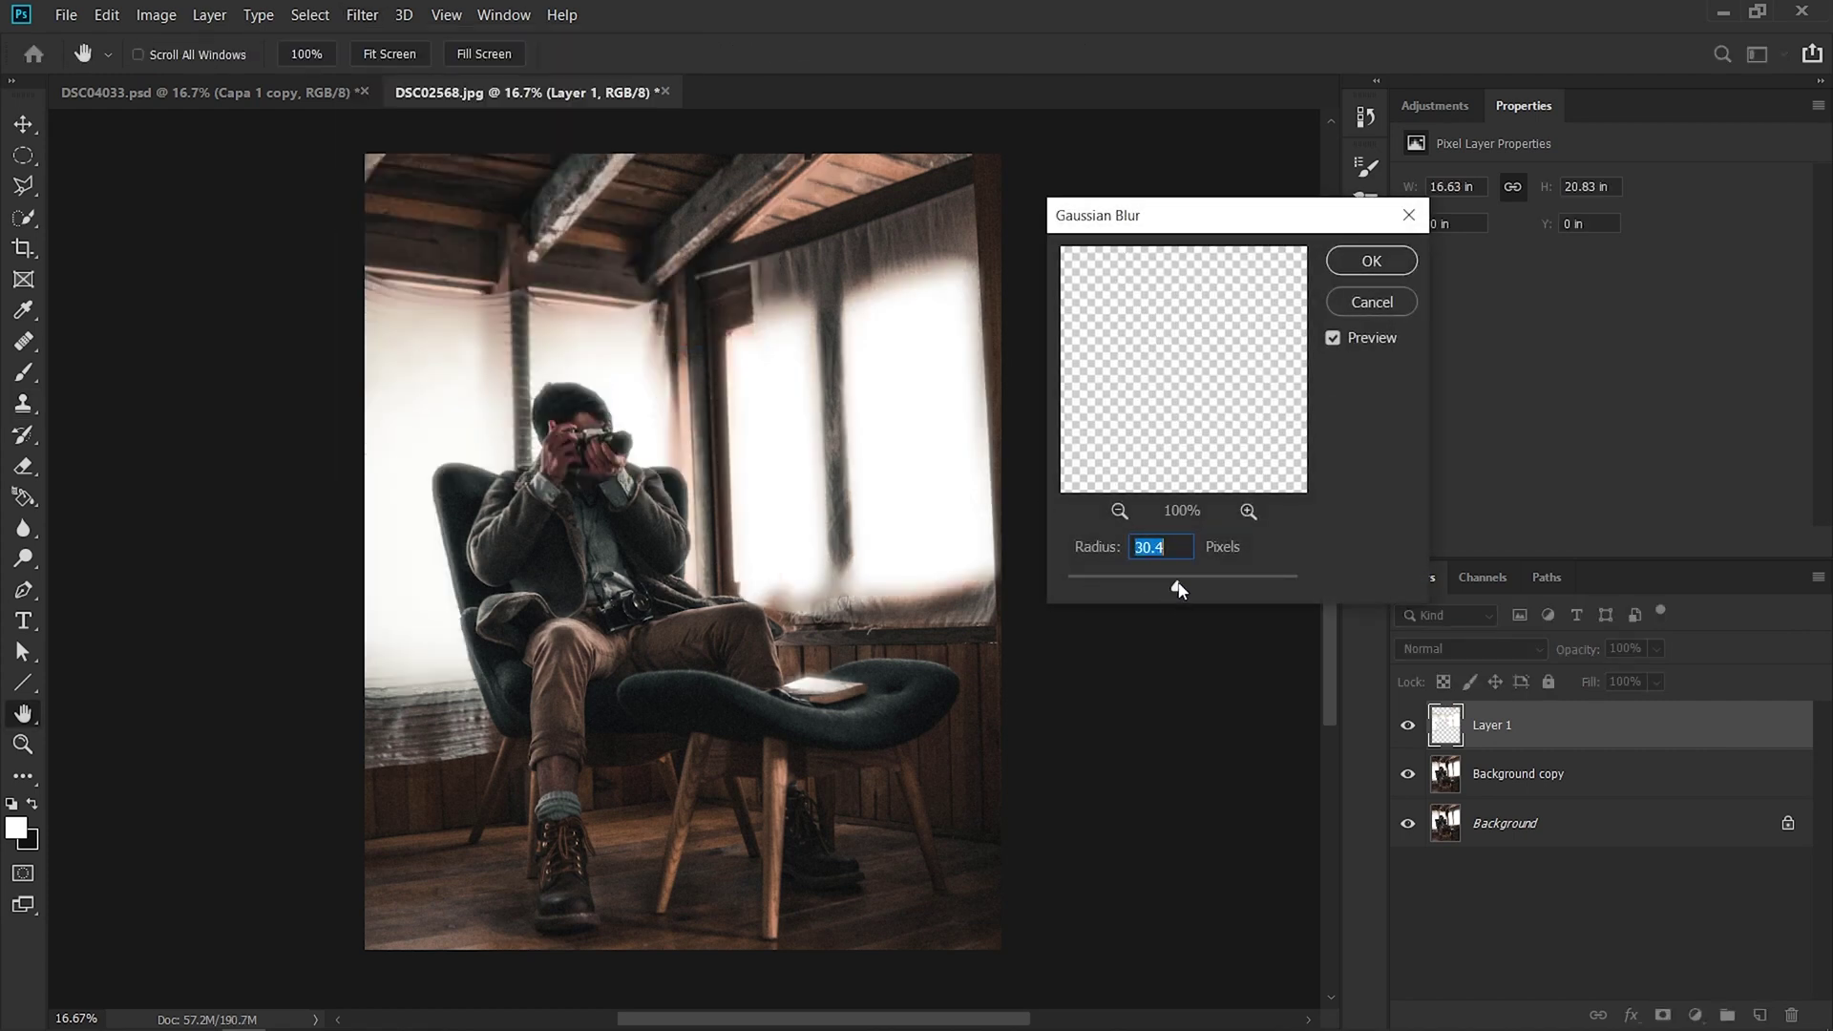
{"action": "left_click_drag", "start_coordinate": [1203, 584], "coordinate": [1266, 592]}
{"action": "left_click", "coordinate": [1252, 587]}
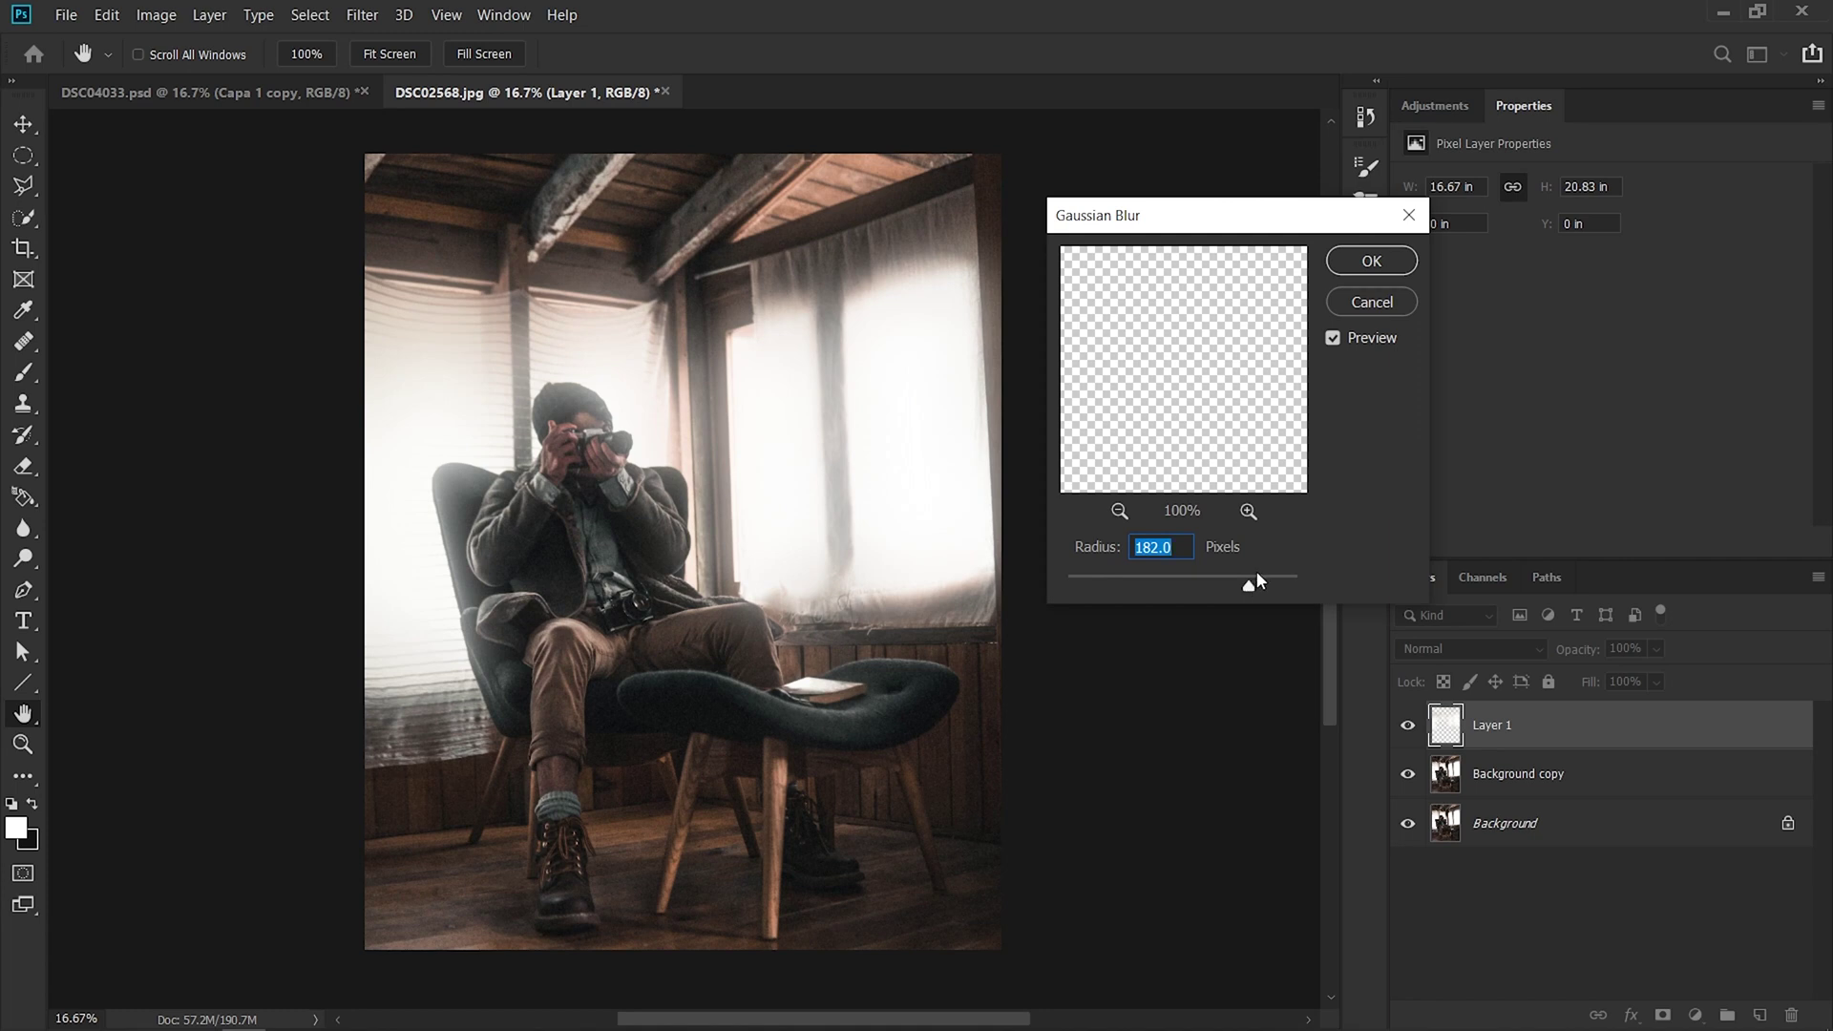
{"action": "left_click", "coordinate": [1411, 264]}
{"action": "key", "text": "s"}
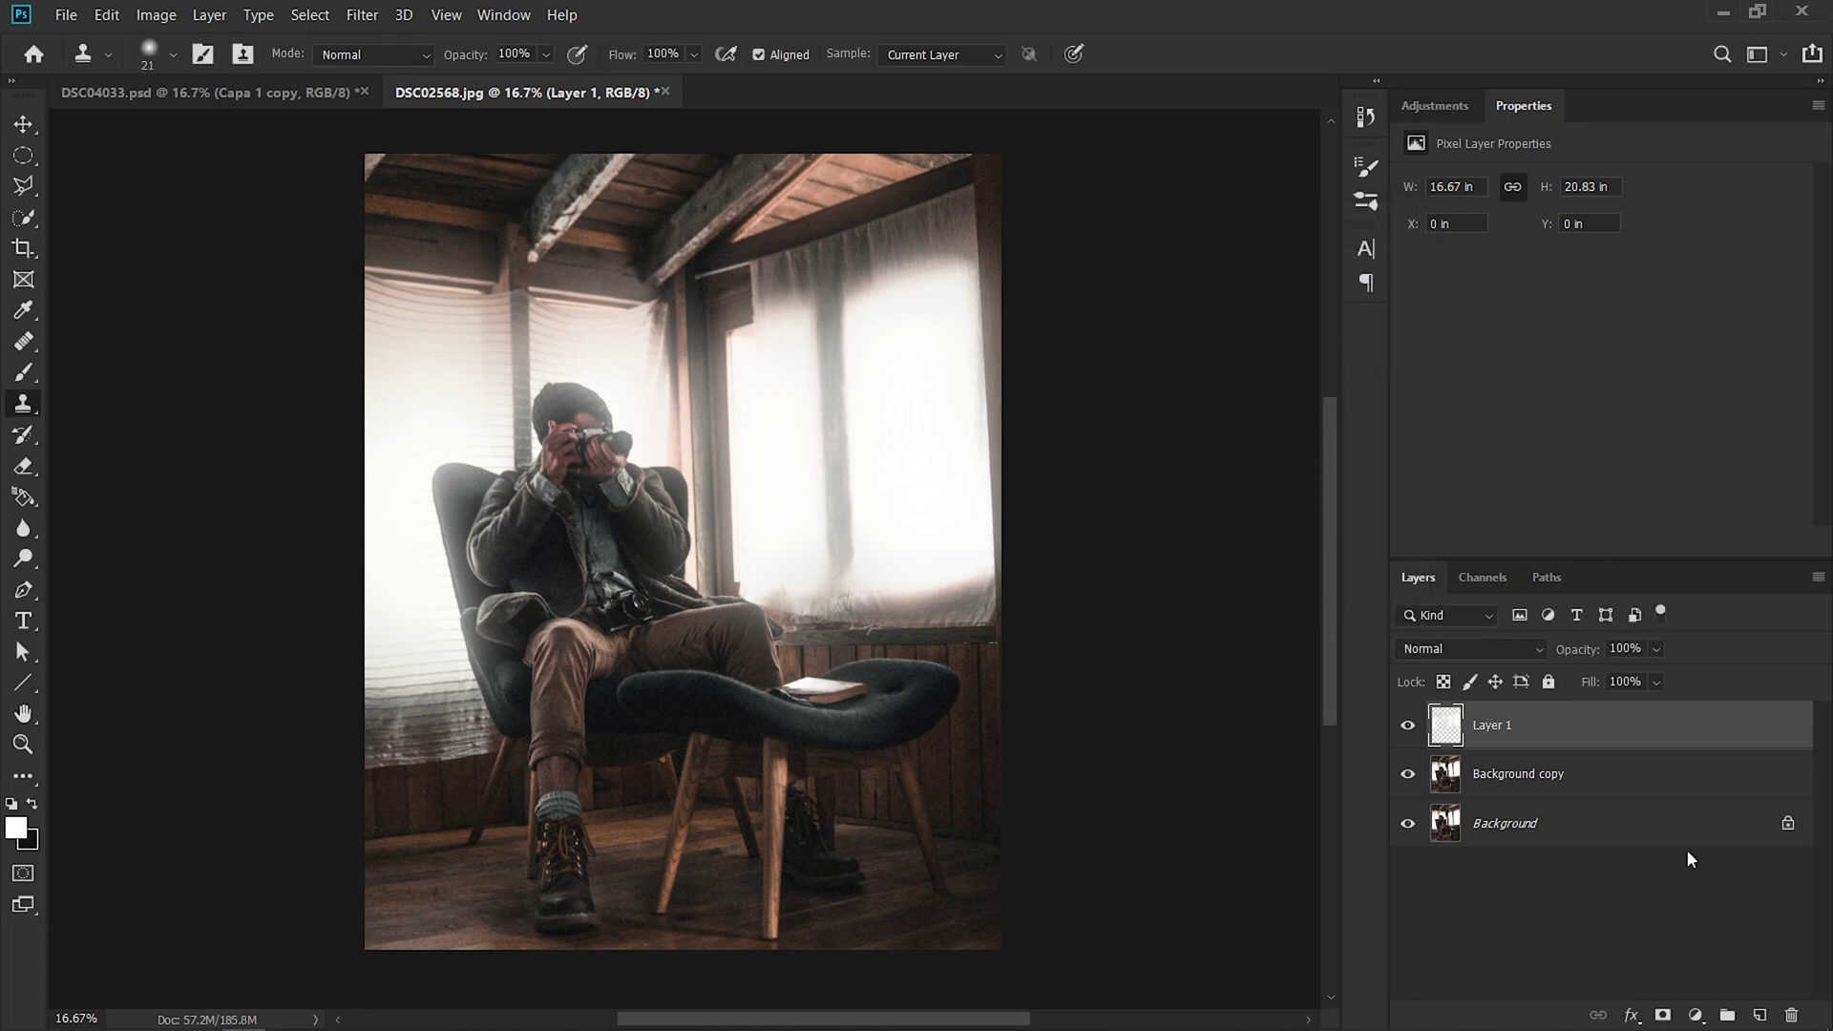
{"action": "key", "text": "ctrl+j"}
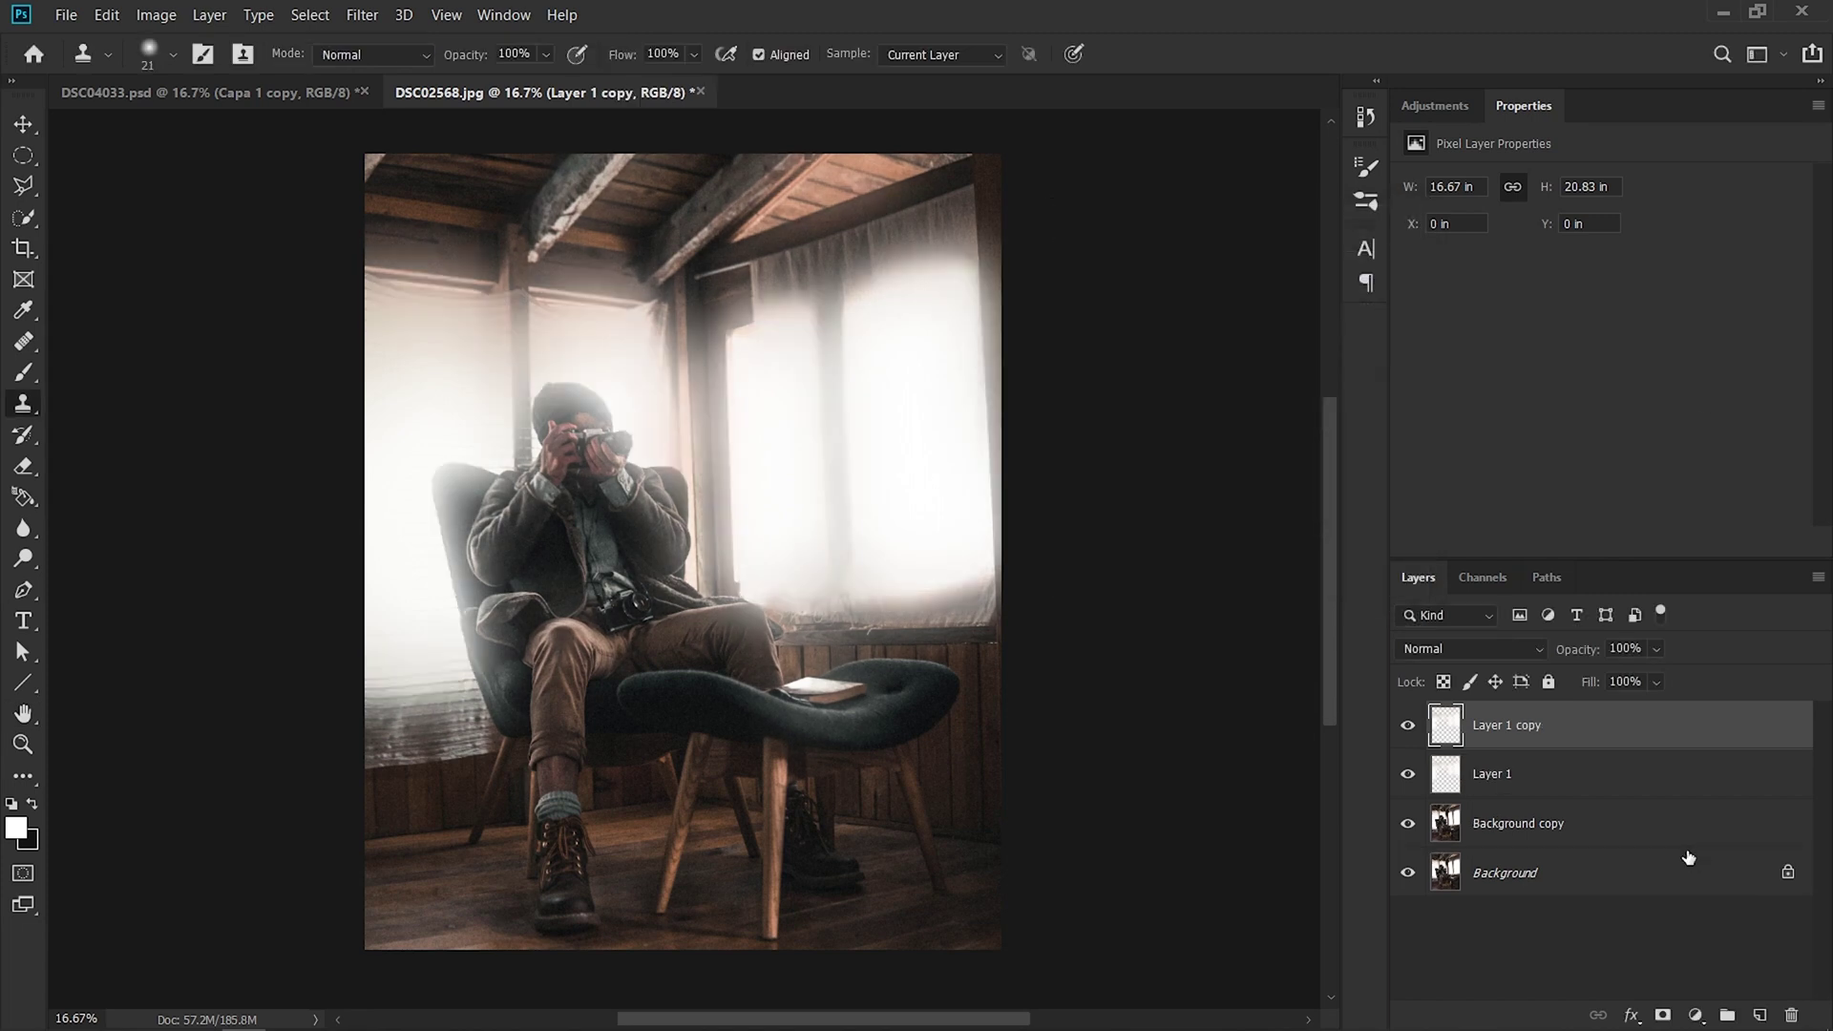
{"action": "key", "text": "ctrl+j"}
{"action": "key", "text": "ctrl+z"}
{"action": "key", "text": "ctrl+z"}
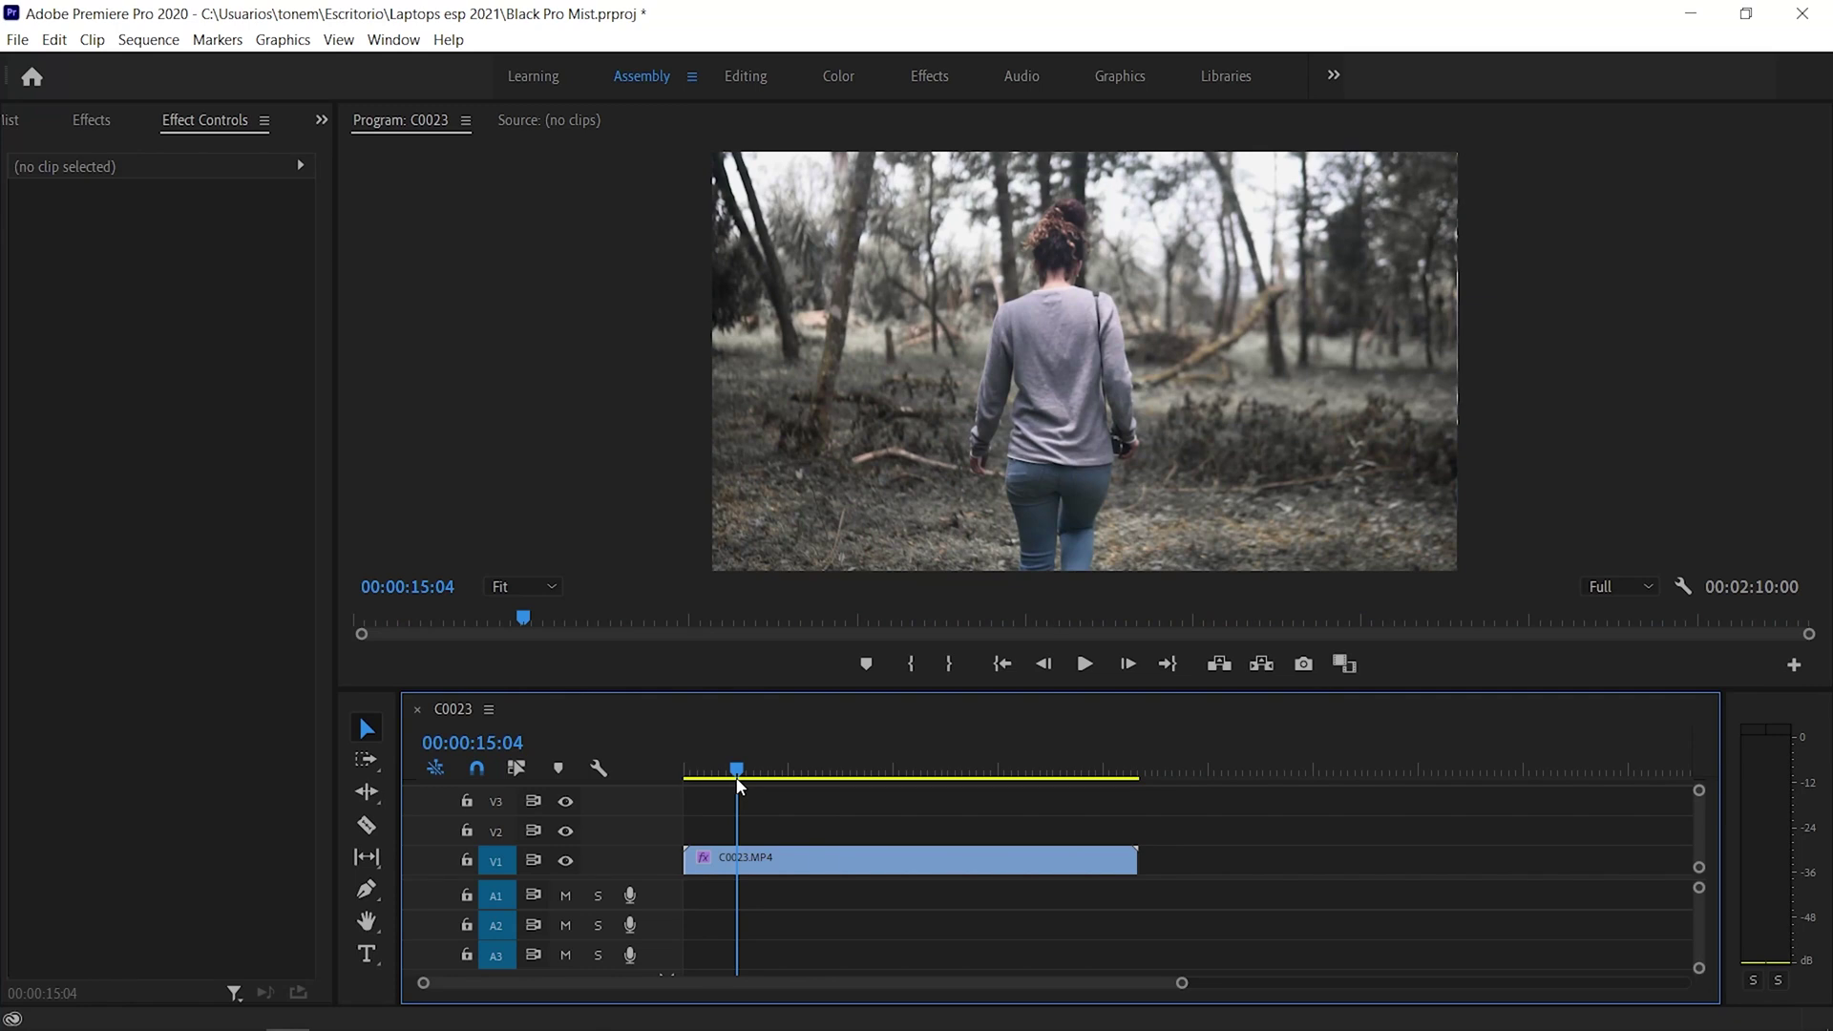
Play the sequence, stop at 00:00:18:22, and select the C0023.MP4 clip on V1.
{"action": "key", "text": "space"}
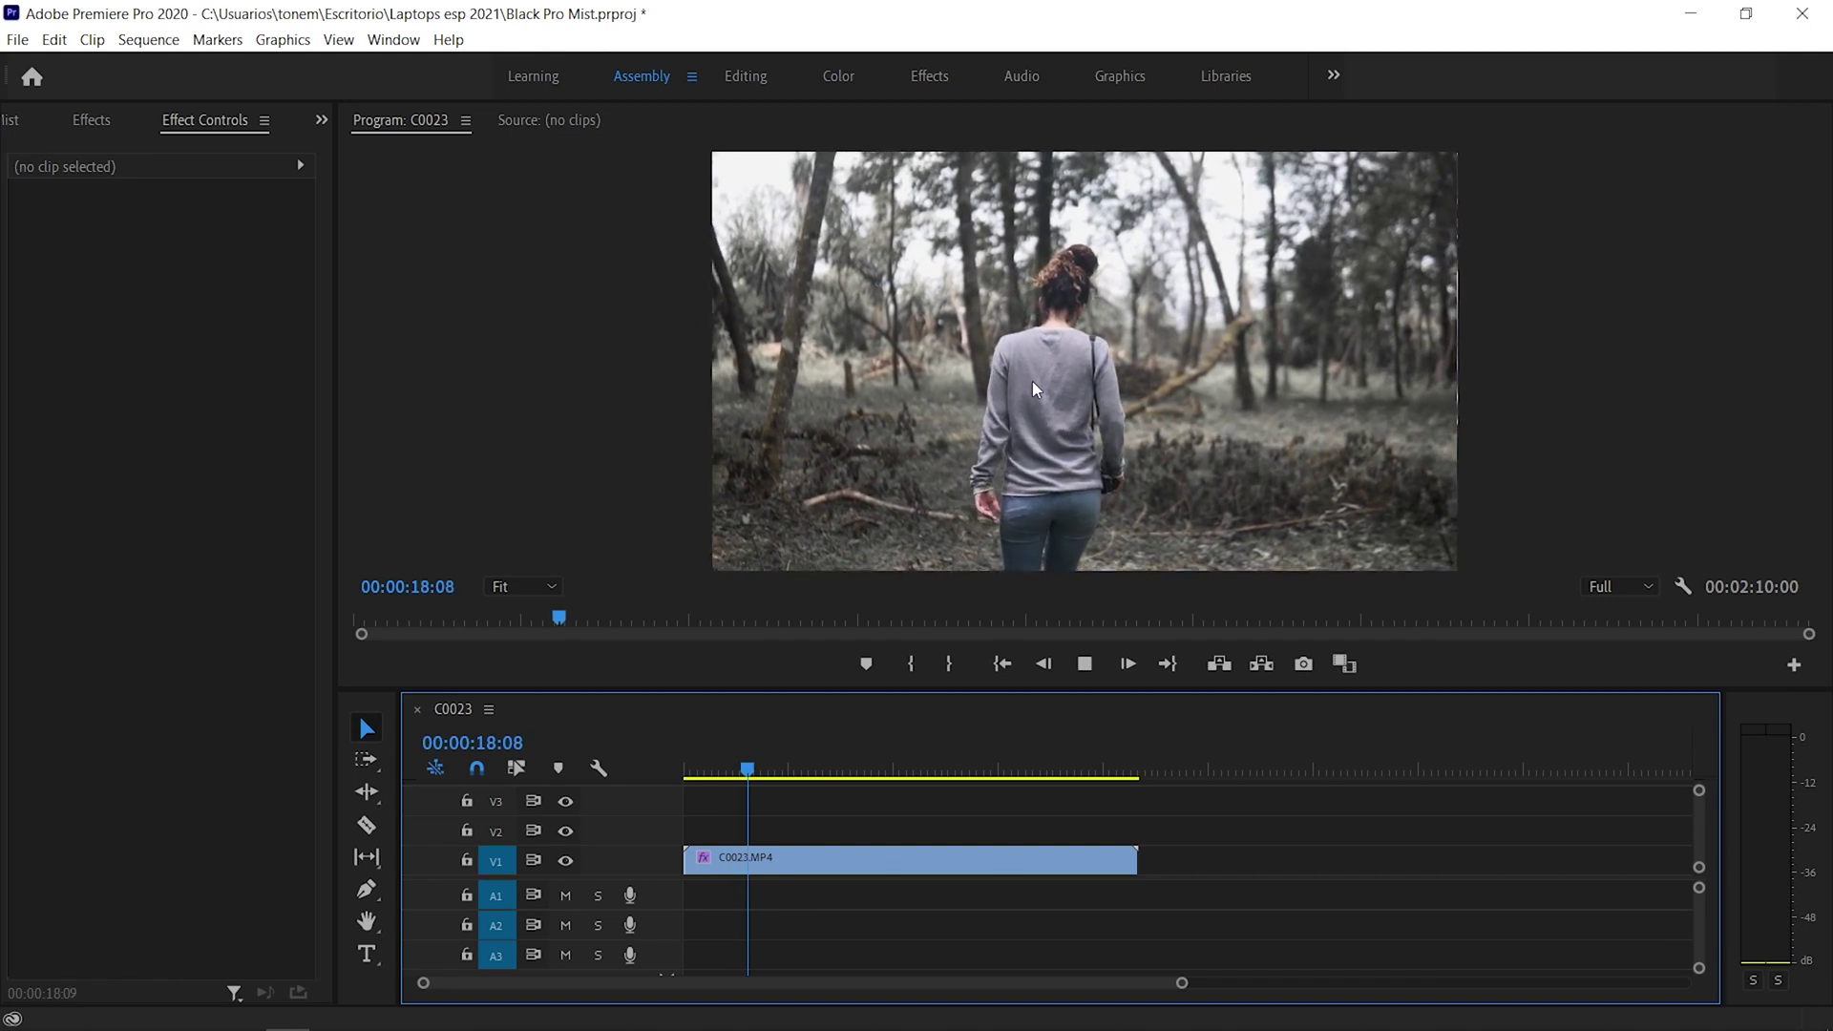
{"action": "key", "text": "space"}
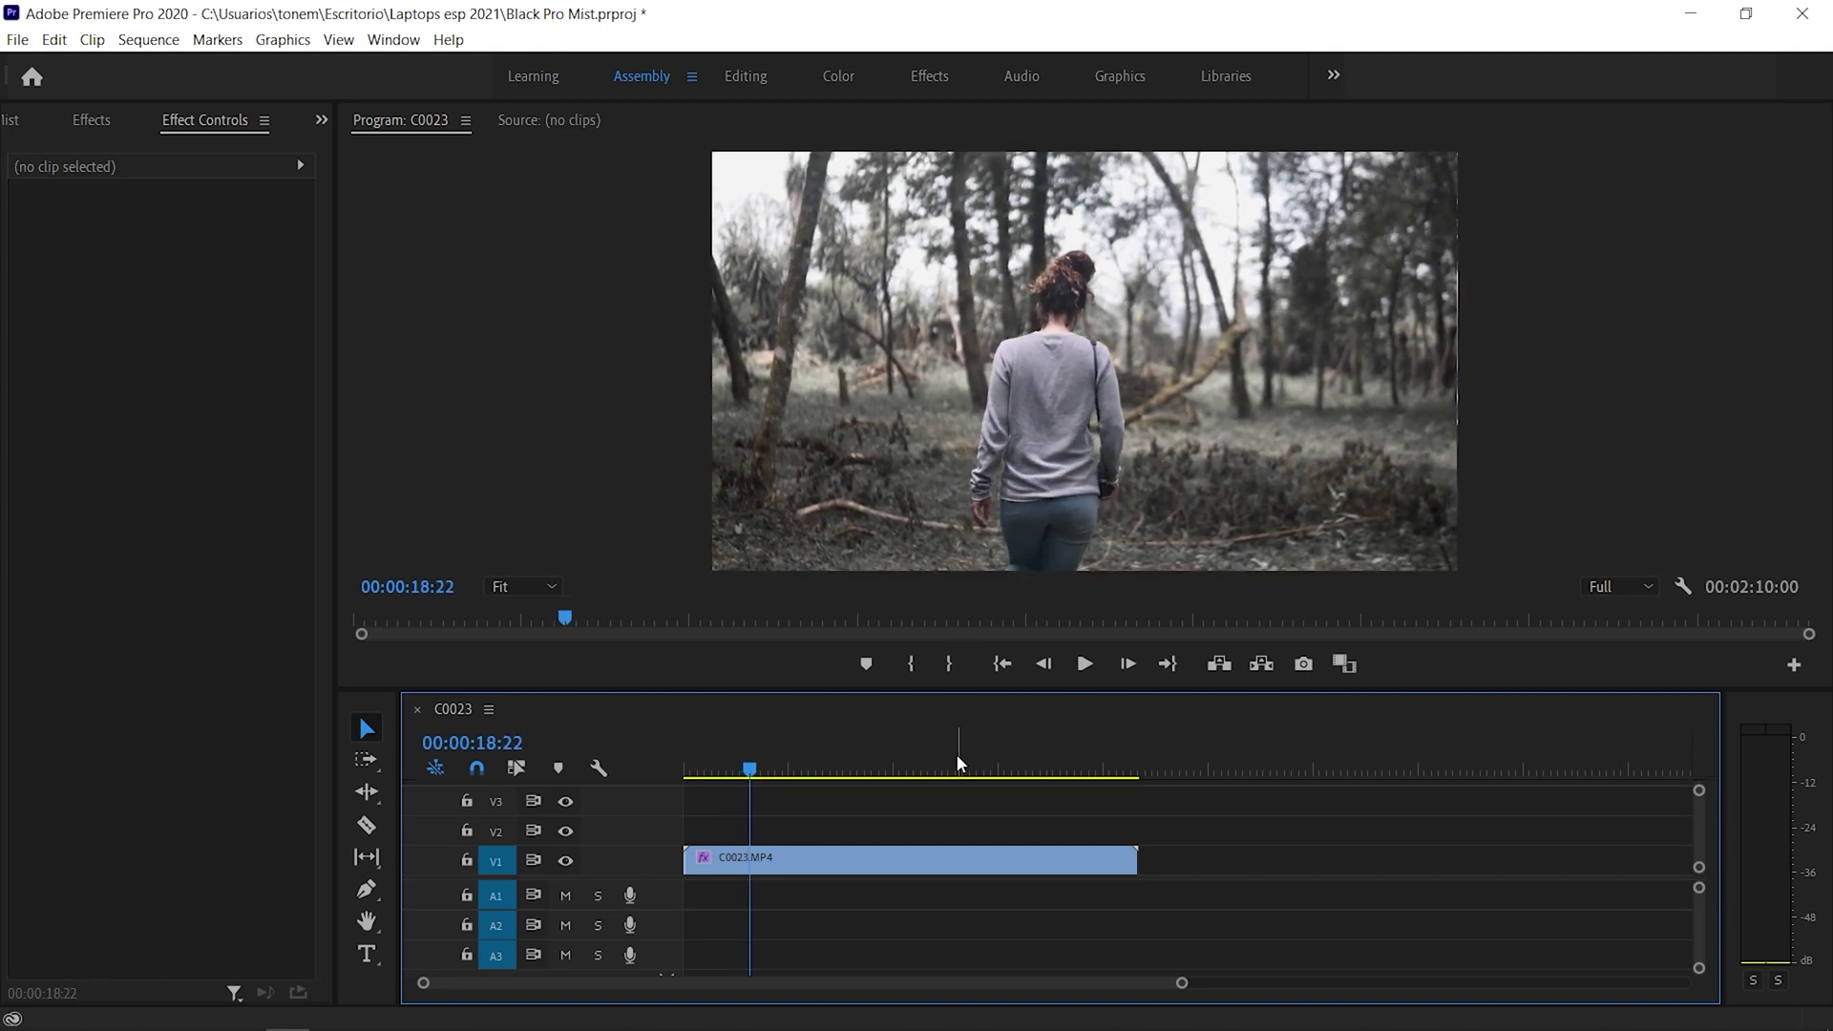
{"action": "left_click", "coordinate": [914, 859]}
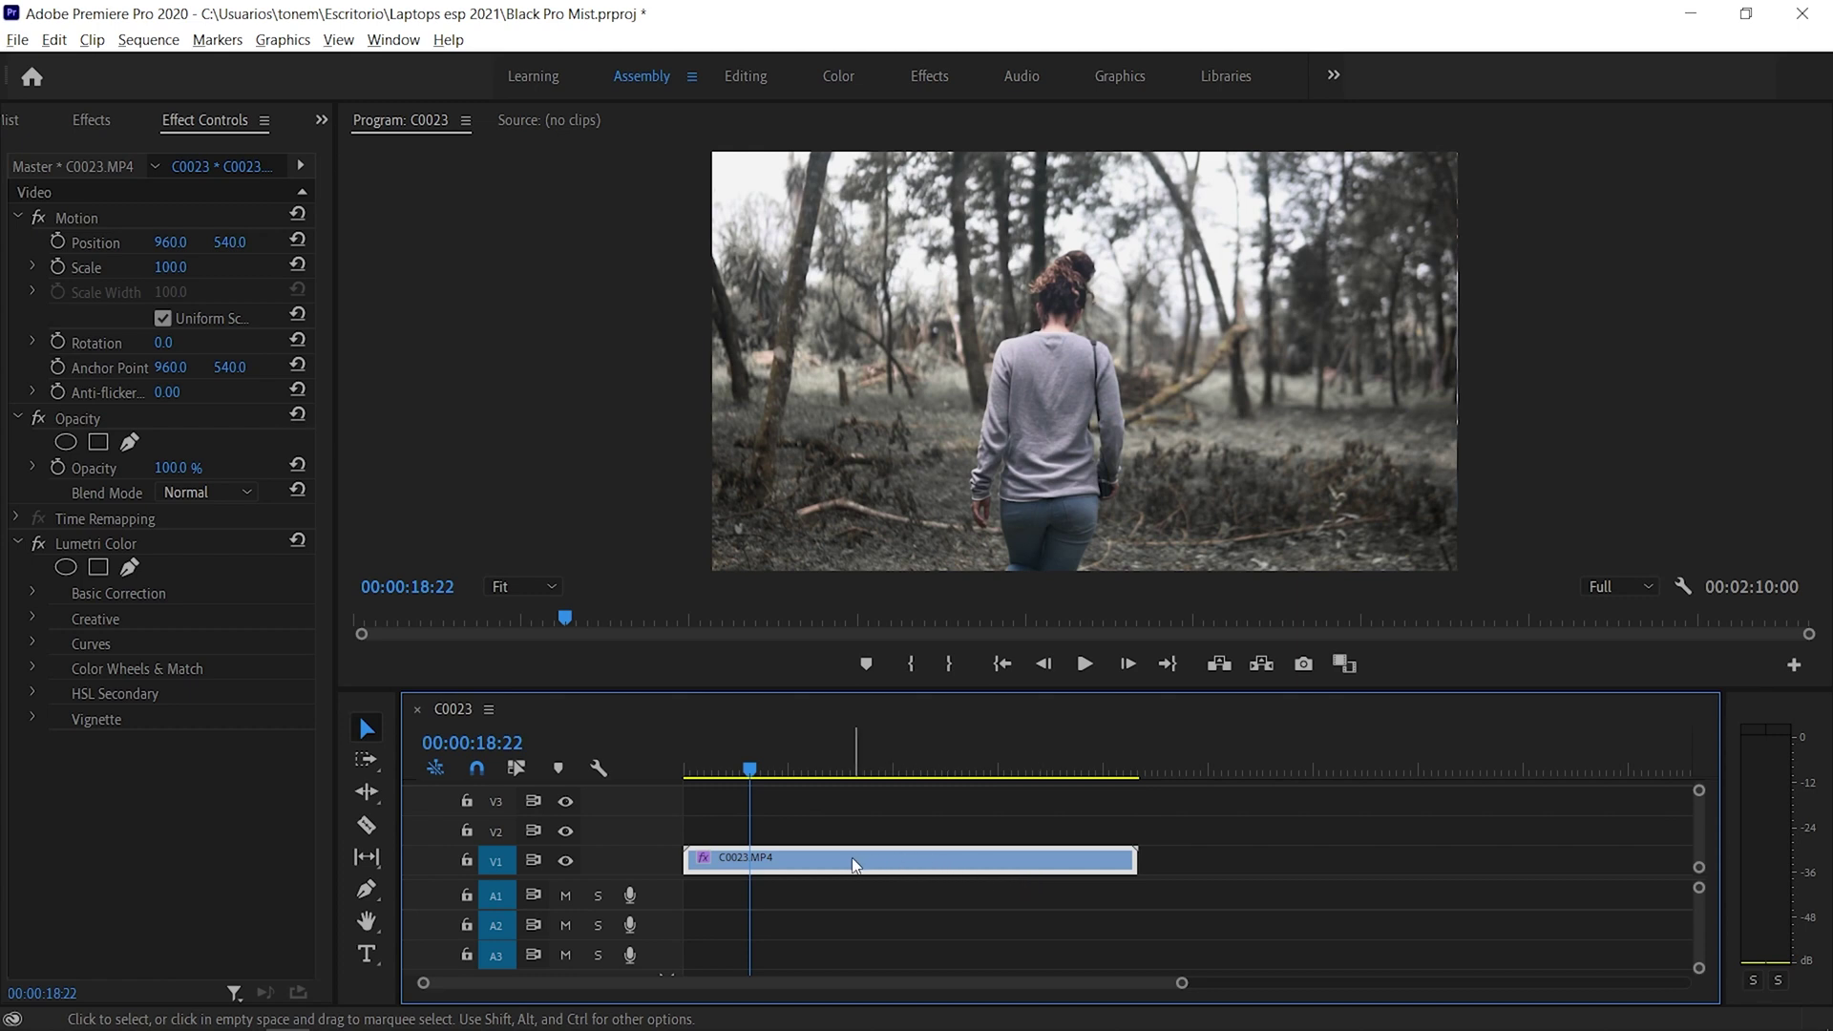
Duplicate C0023.MP4 onto track V2 with an Alt-drag and hide track V1.
{"action": "left_click_drag", "start_coordinate": [851, 857], "coordinate": [845, 844]}
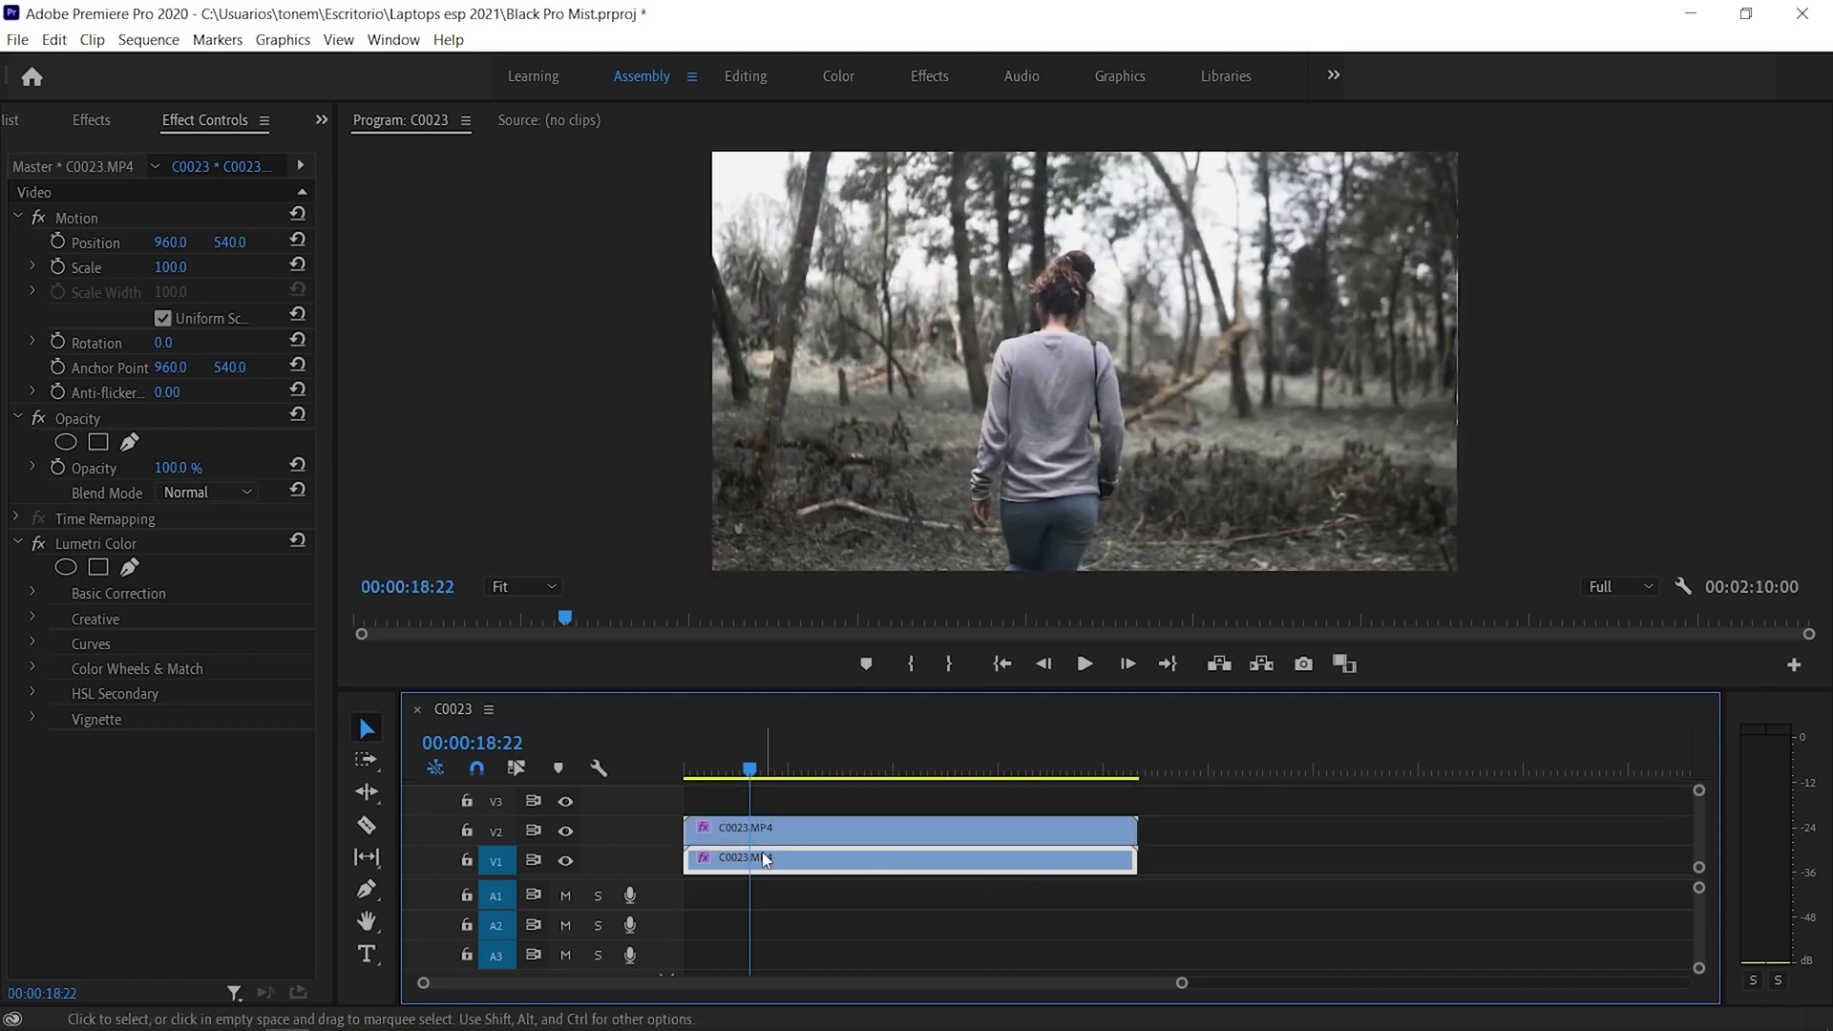
{"action": "left_click", "coordinate": [566, 861]}
{"action": "left_click", "coordinate": [788, 827]}
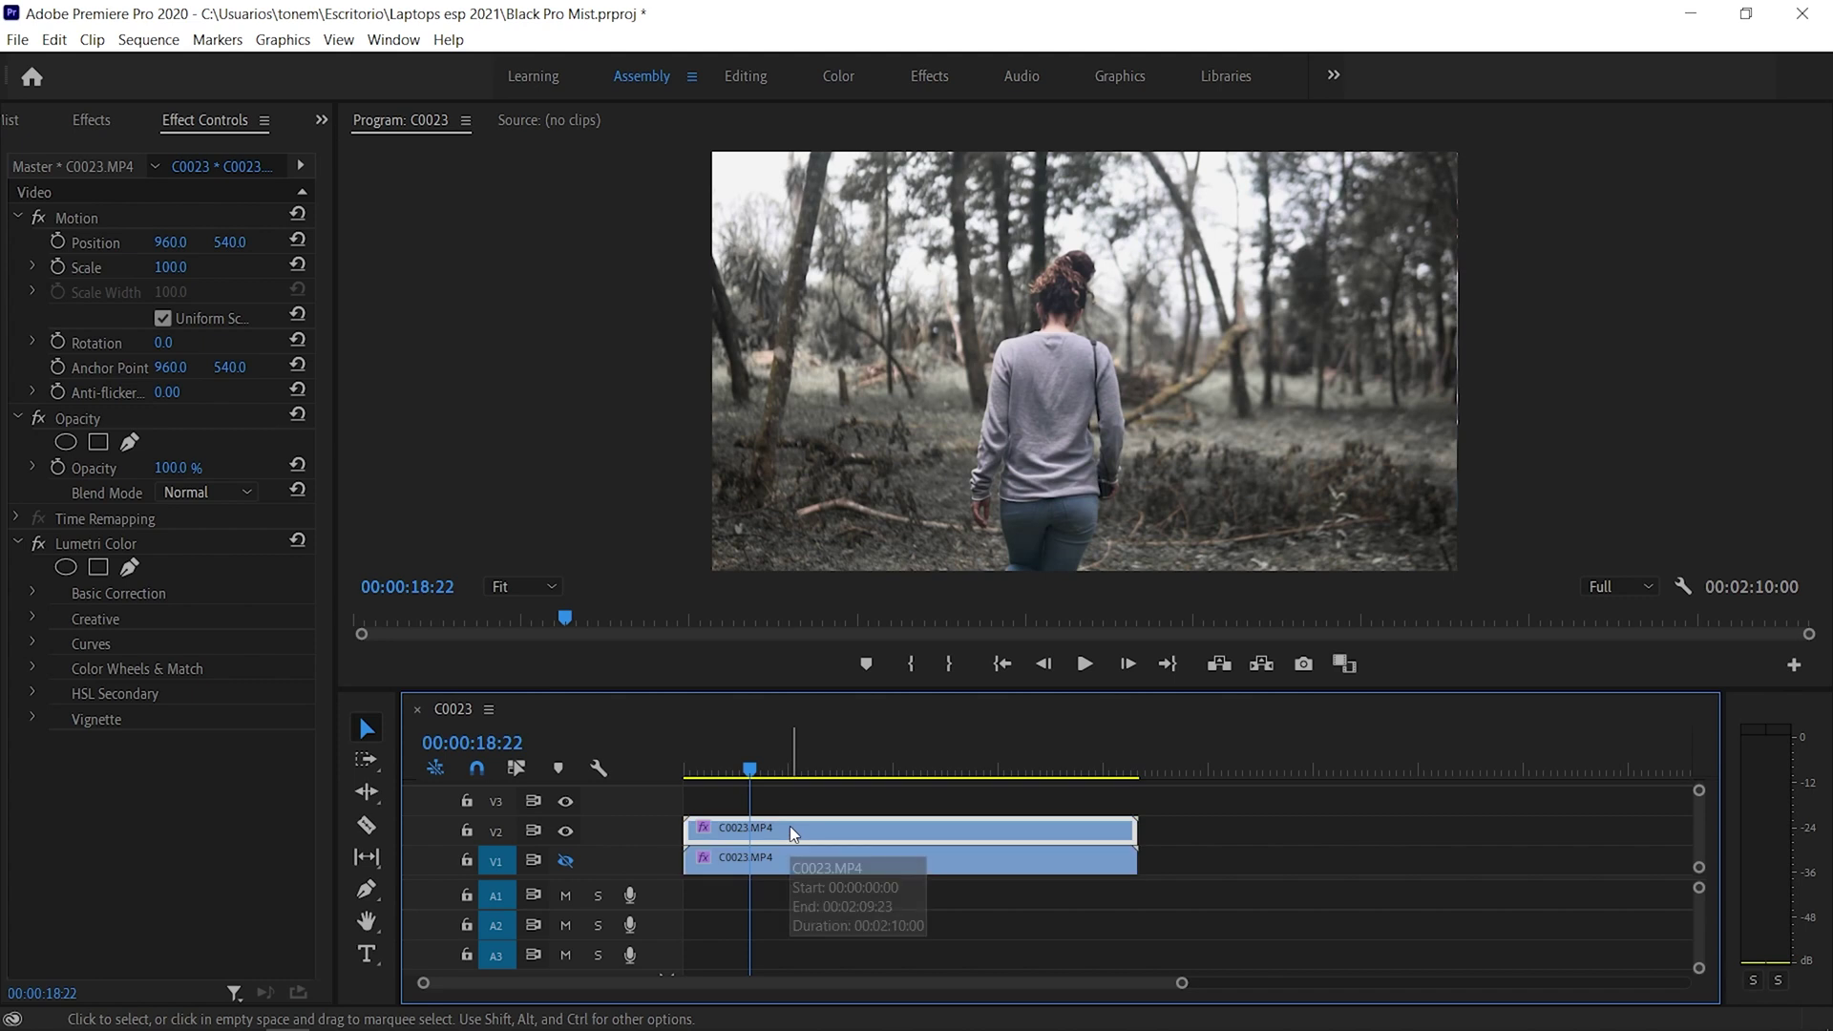
Search 'luma key' in Effects and apply Luma Key to the V2 copy.
{"action": "left_click", "coordinate": [92, 120]}
{"action": "left_click", "coordinate": [148, 149]}
{"action": "type", "text": "luma key"}
{"action": "left_click_drag", "start_coordinate": [134, 328], "coordinate": [775, 829]}
{"action": "left_click", "coordinate": [242, 131]}
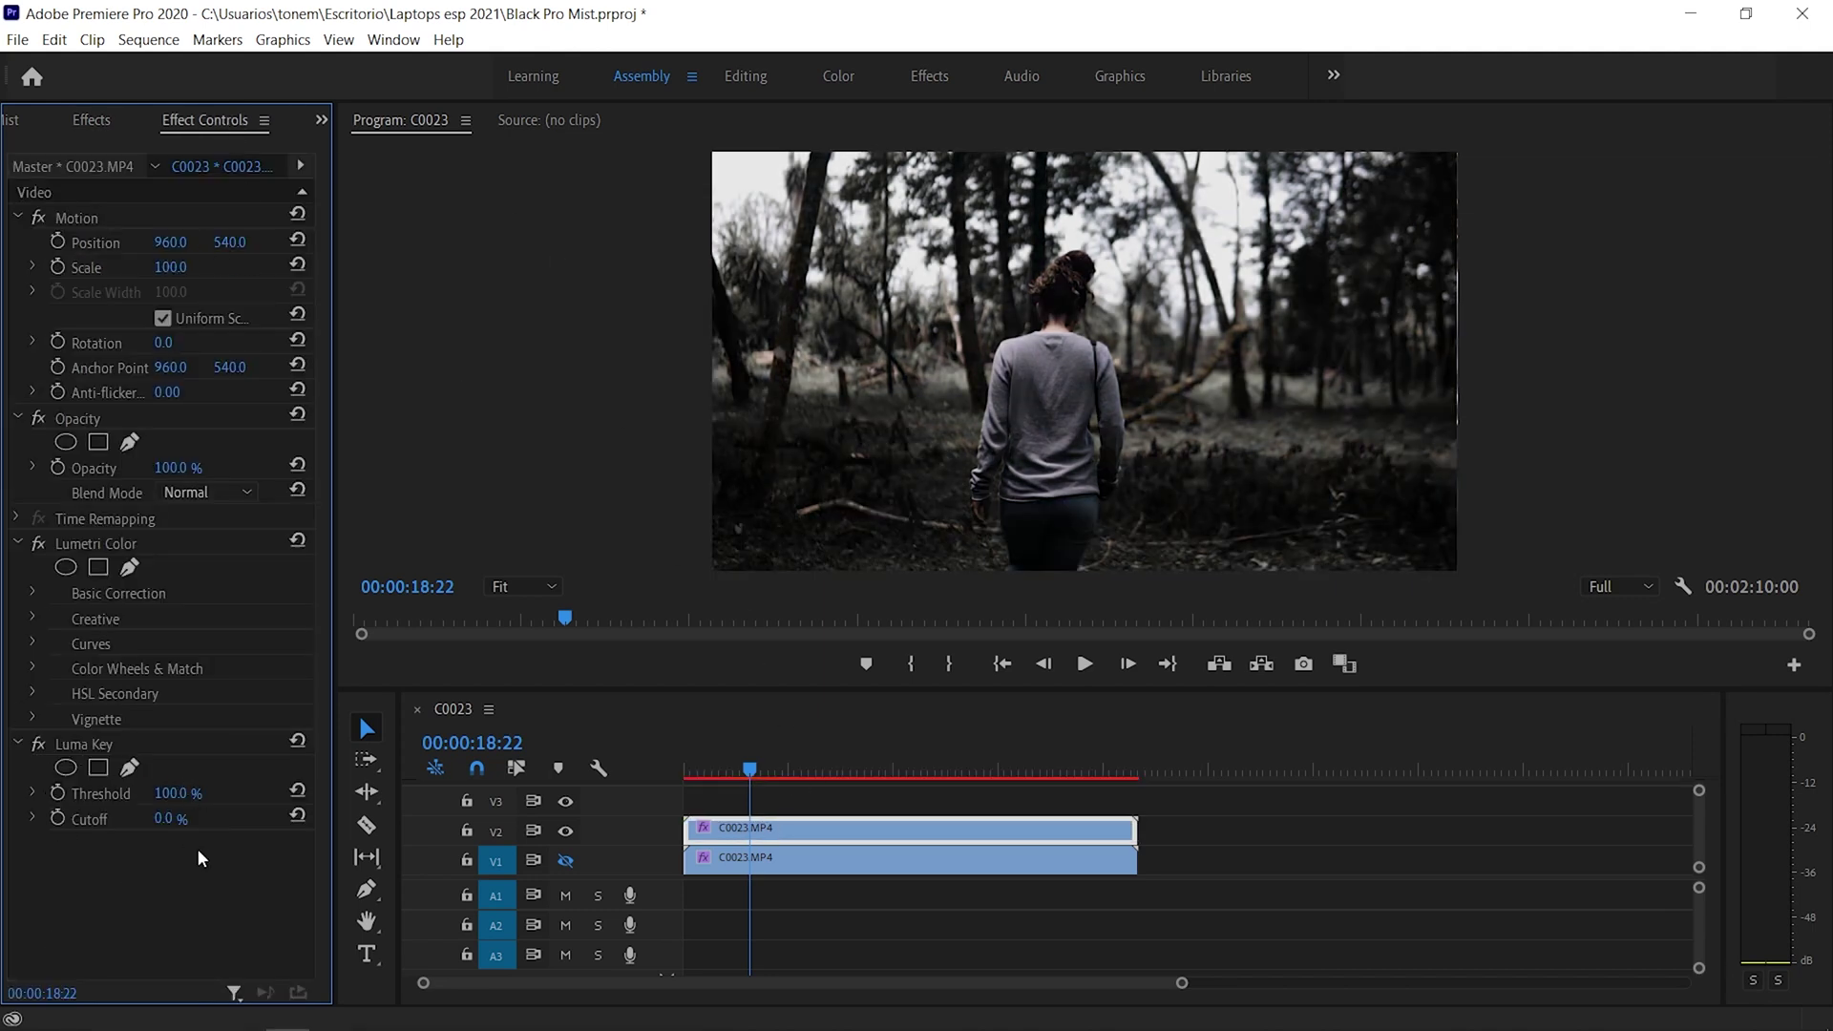
Collapse Lumetri Color and bring the Luma Key Cutoff to about 79 %, leaving only bright highlights.
{"action": "left_click", "coordinate": [17, 543]}
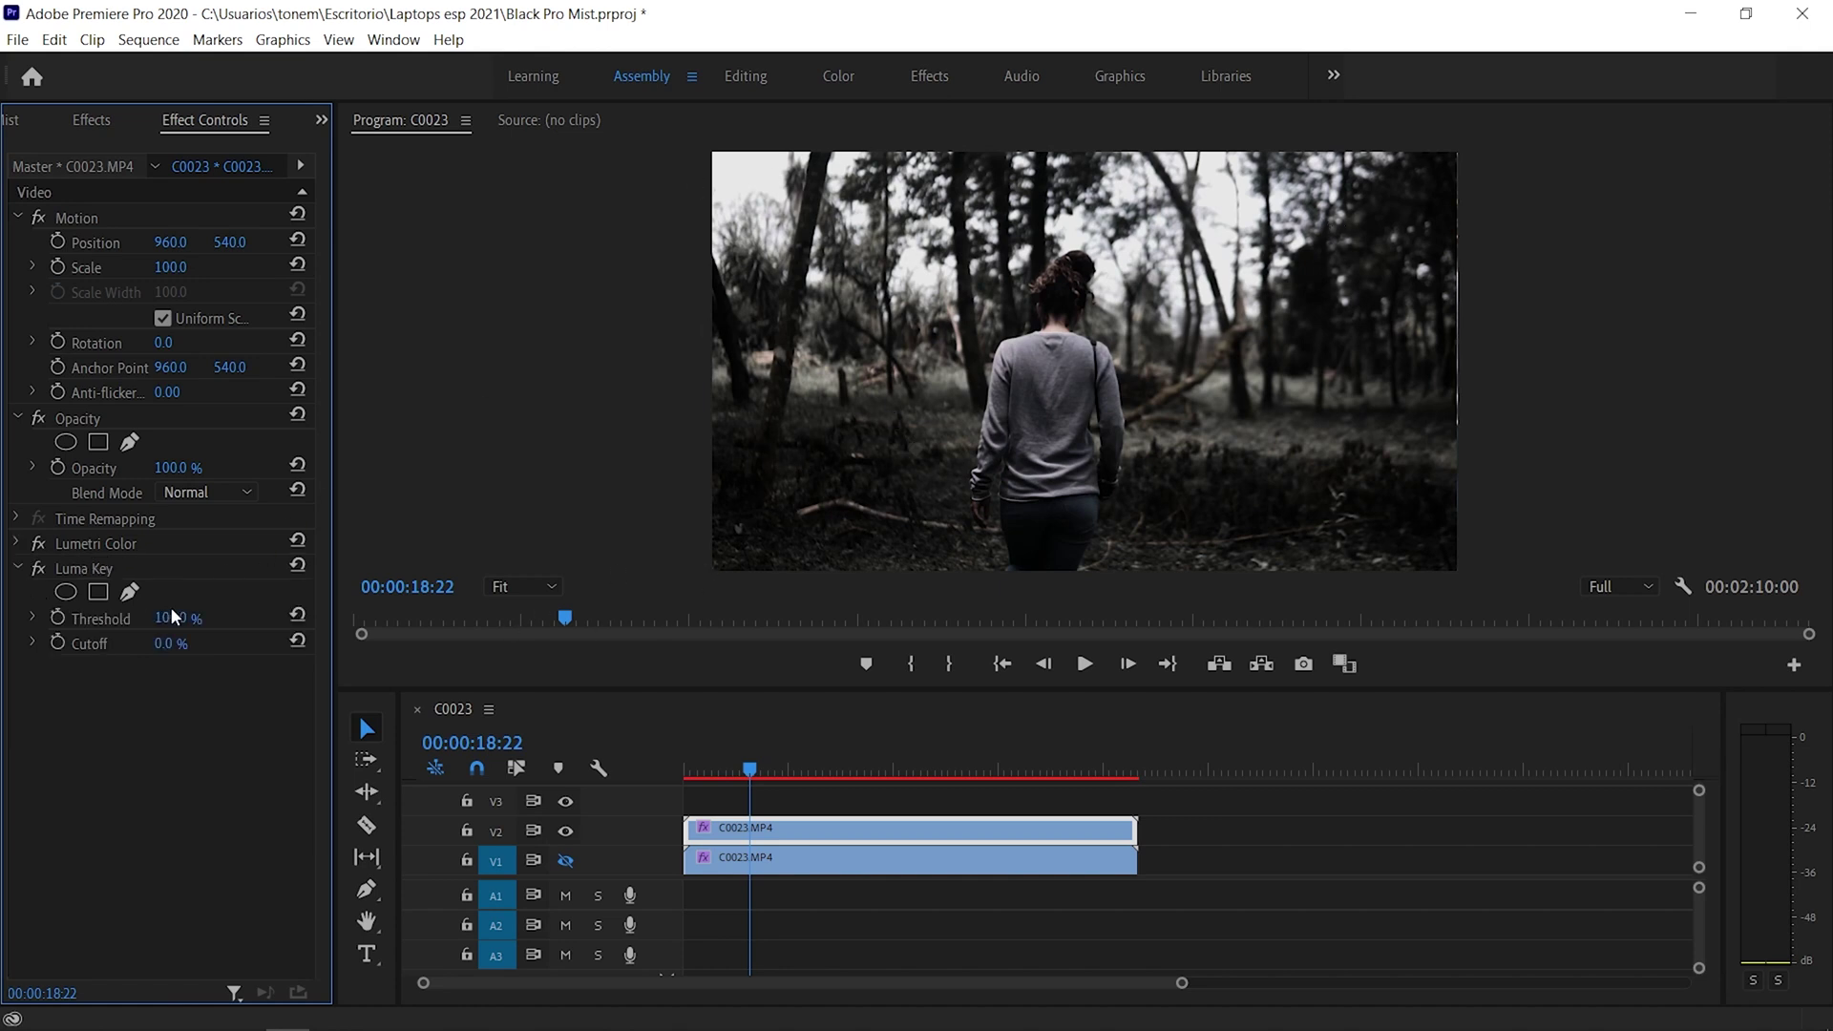
{"action": "left_click_drag", "start_coordinate": [176, 652], "coordinate": [233, 712]}
{"action": "left_click", "coordinate": [182, 644]}
{"action": "type", "text": "86"}
{"action": "key", "text": "Return"}
{"action": "left_click_drag", "start_coordinate": [175, 643], "coordinate": [162, 644]}
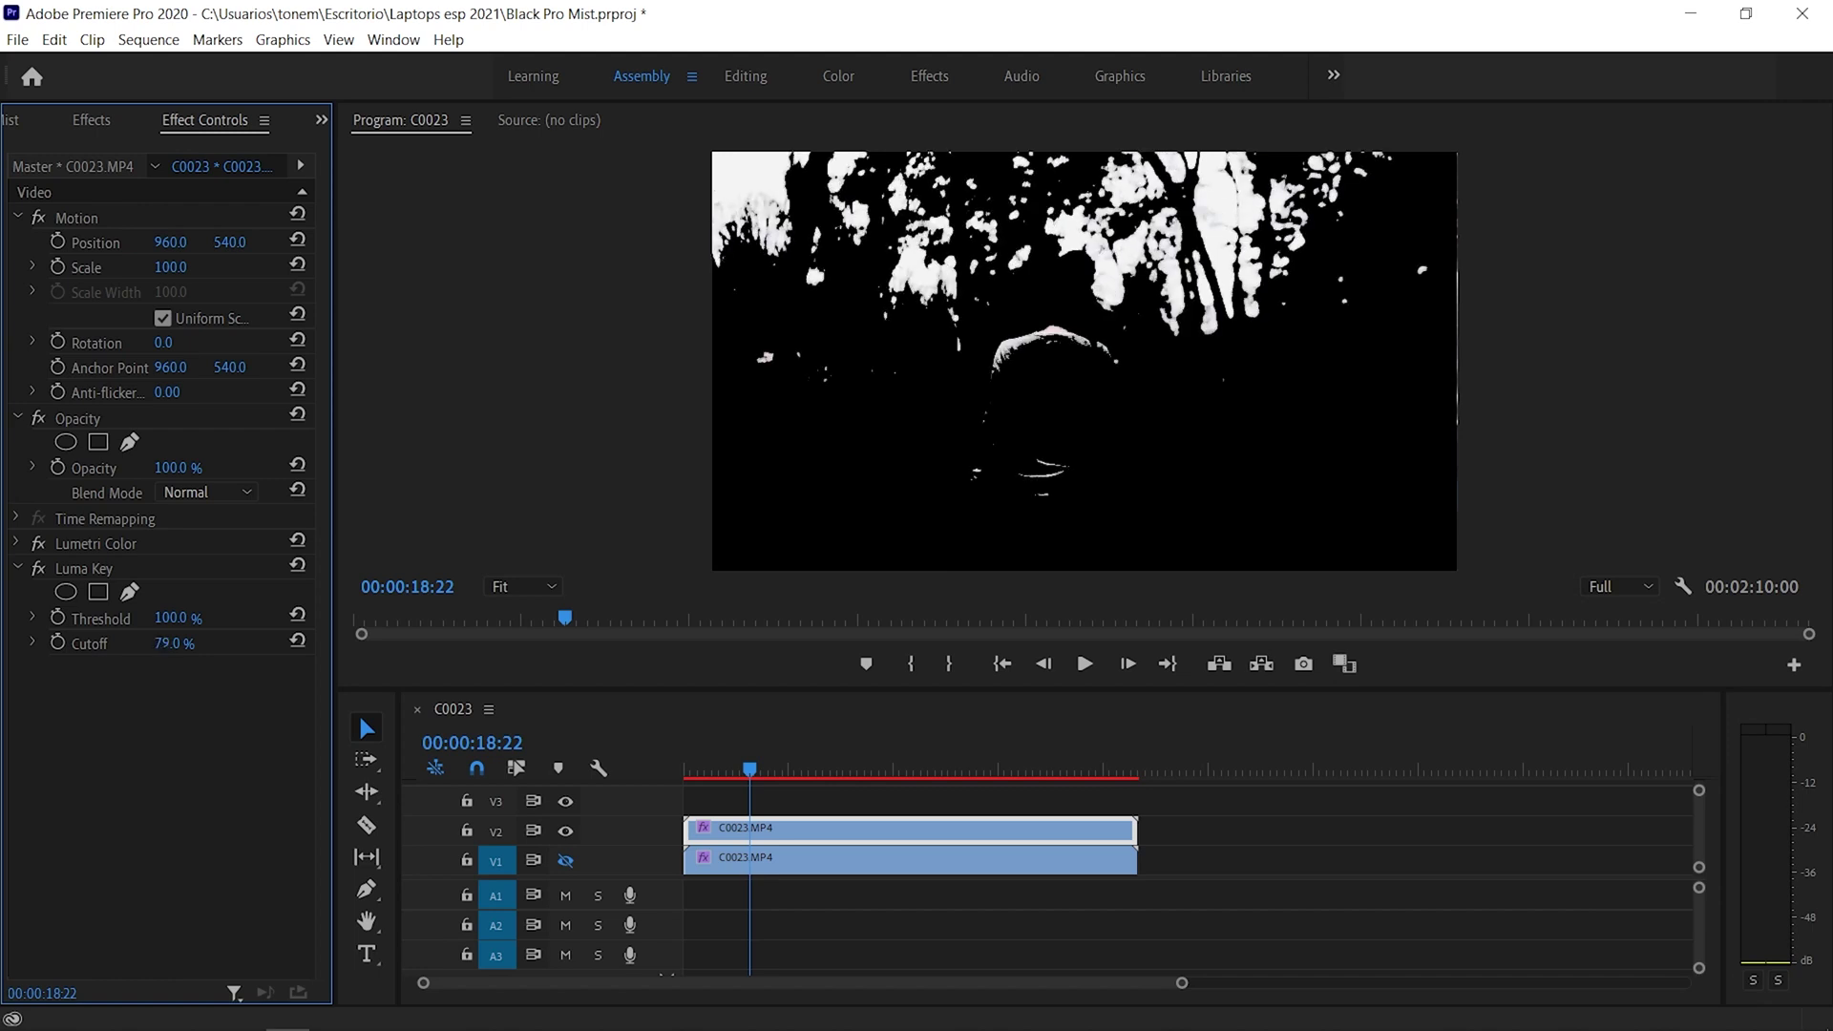
{"action": "left_click", "coordinate": [91, 119]}
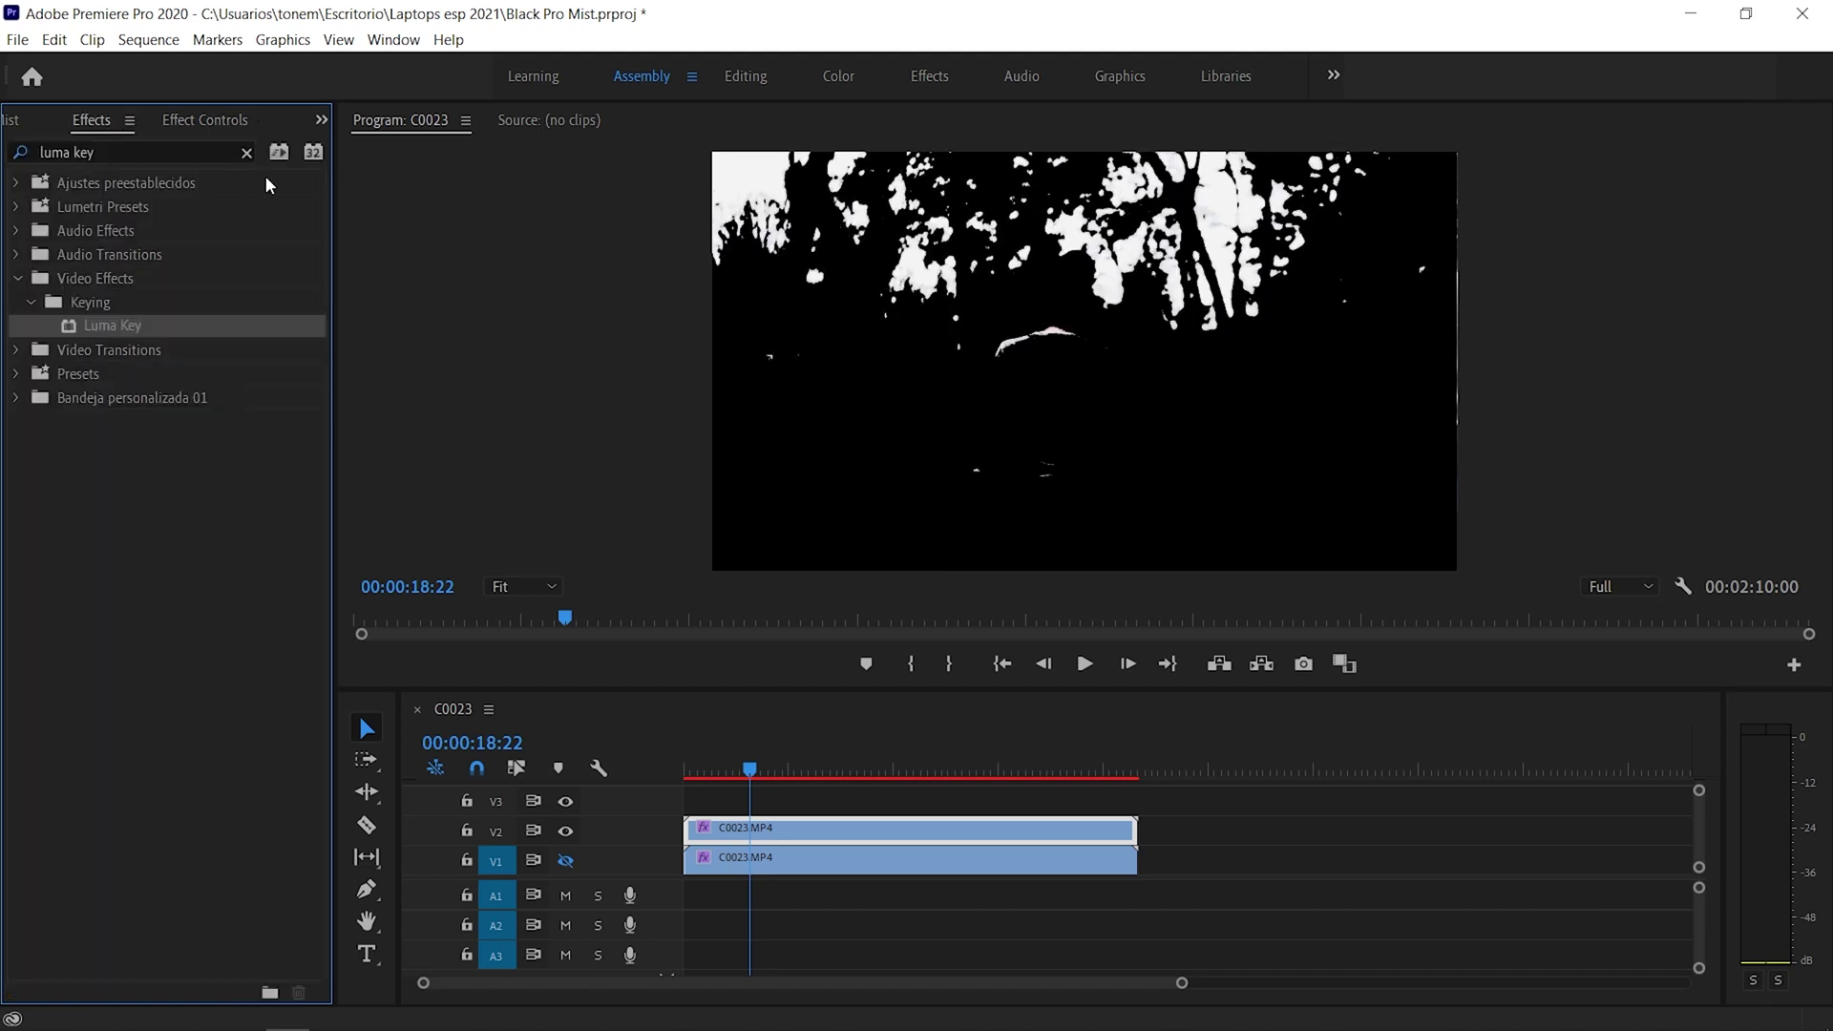
Search 'gauss', apply Gaussian Blur to the V2 copy, and make track V1 visible again.
{"action": "left_click", "coordinate": [247, 154]}
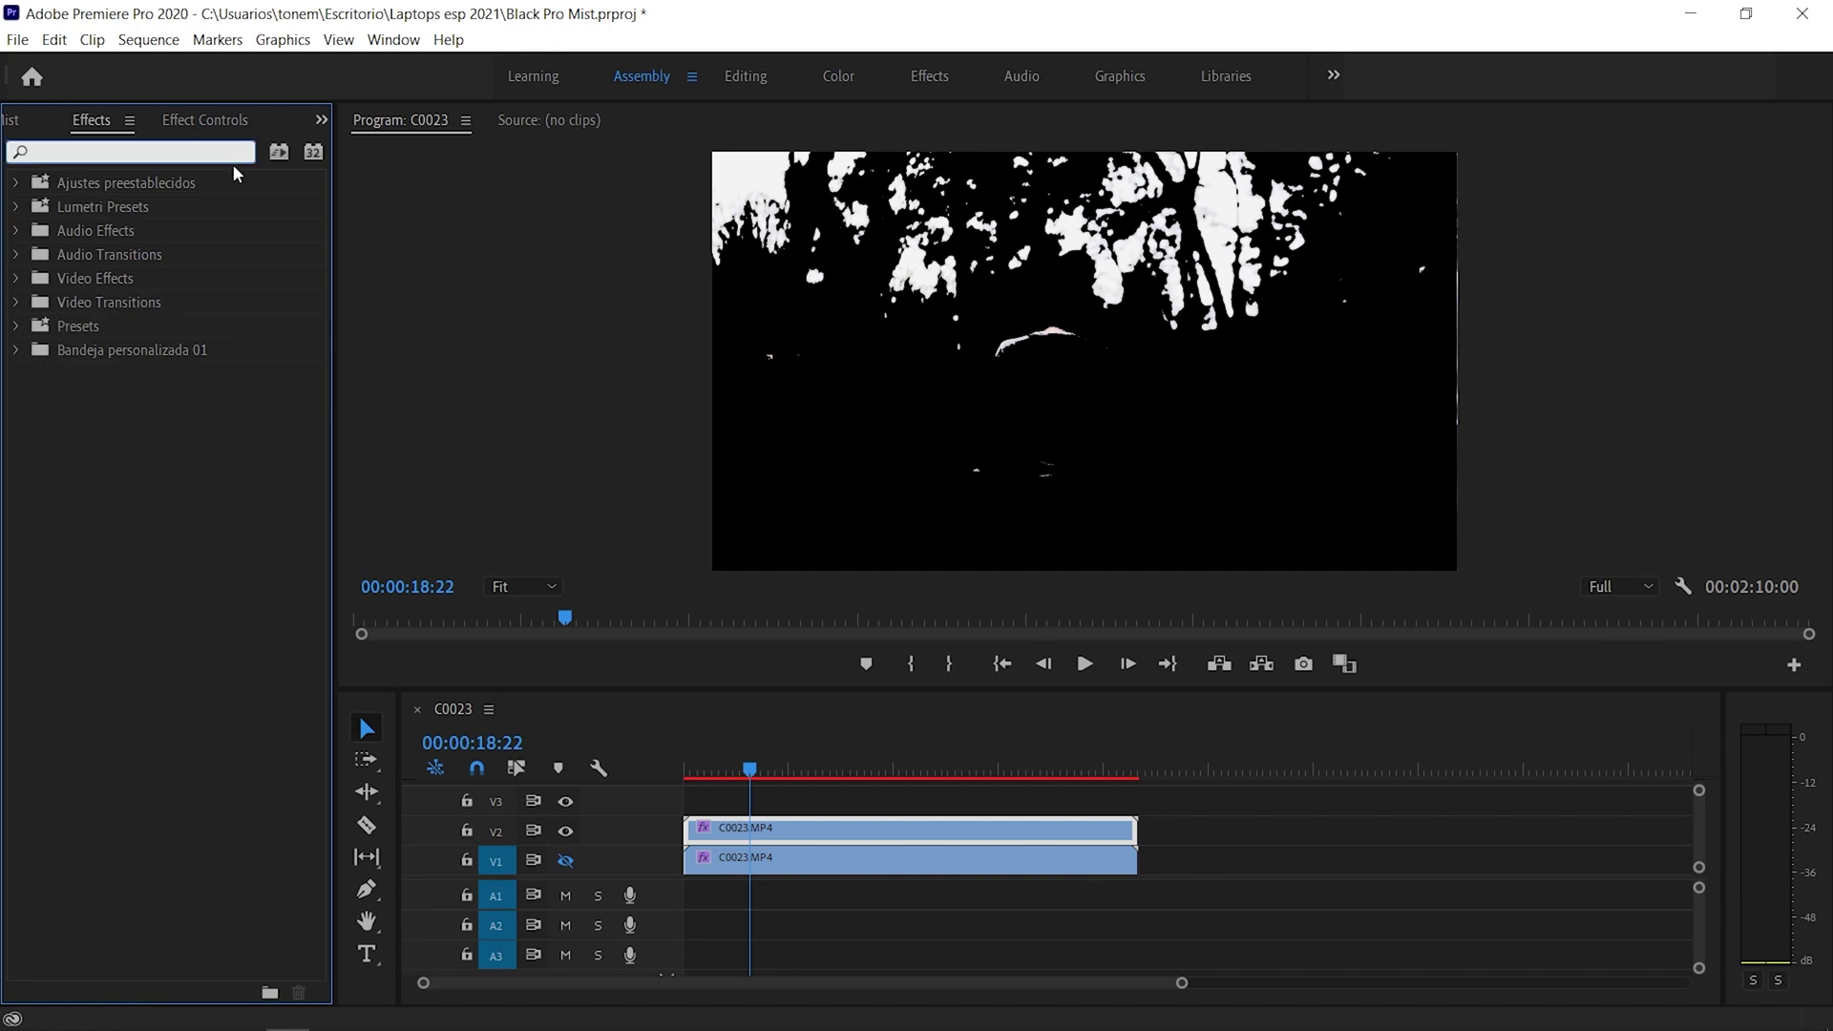
{"action": "type", "text": "gauss"}
{"action": "left_click_drag", "start_coordinate": [106, 325], "coordinate": [752, 823]}
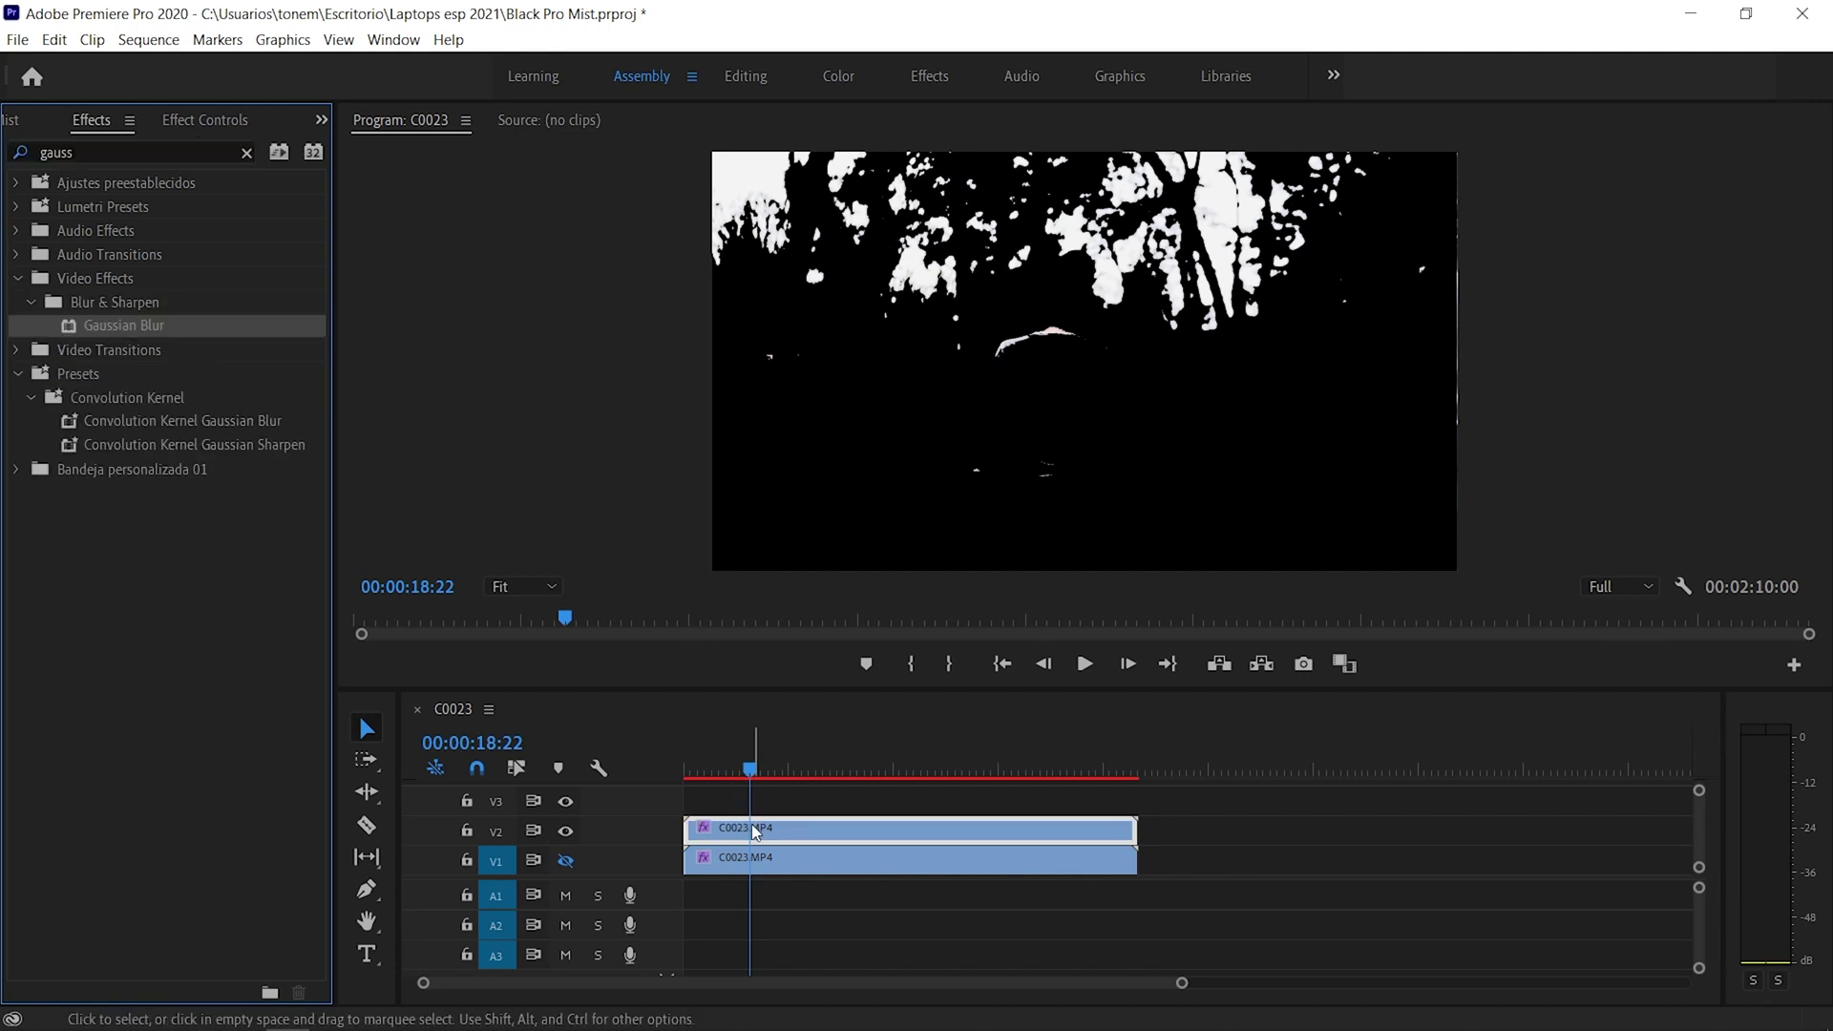
{"action": "left_click", "coordinate": [561, 862]}
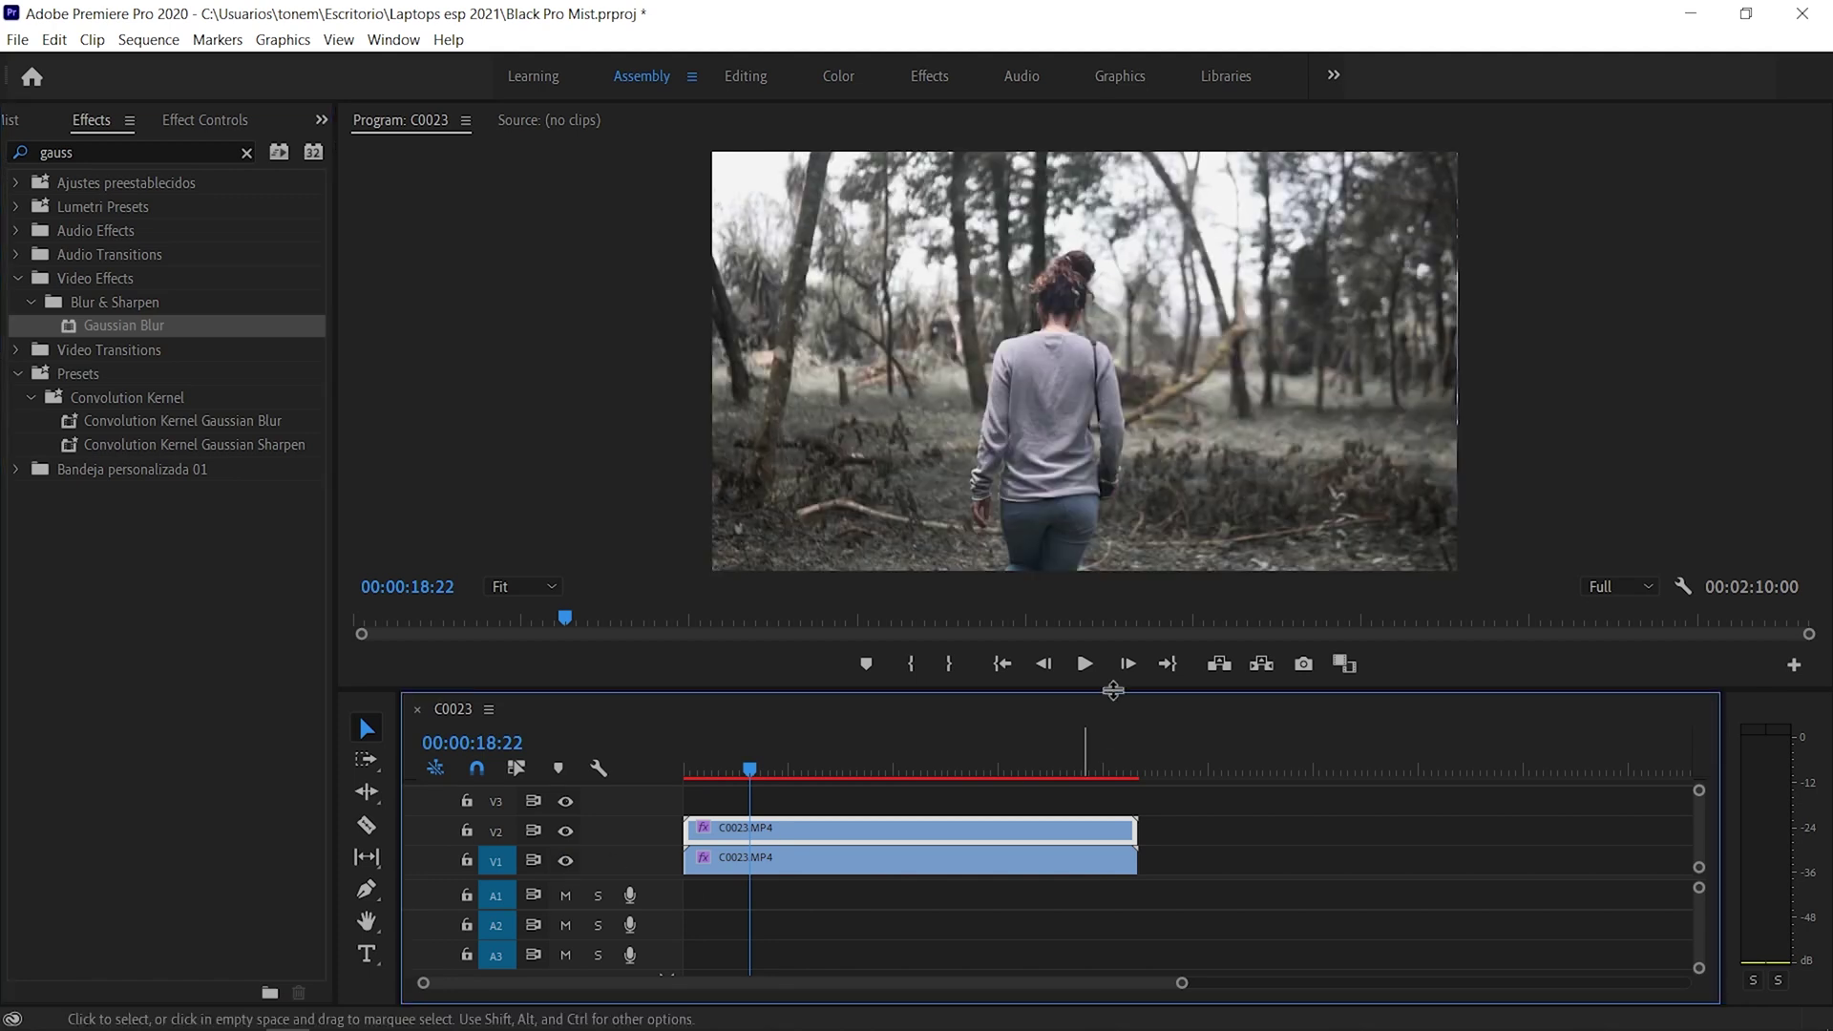
Set the copy's Gaussian Blur Blurriness to 43 and its Opacity to 91 %.
{"action": "left_click", "coordinate": [203, 122]}
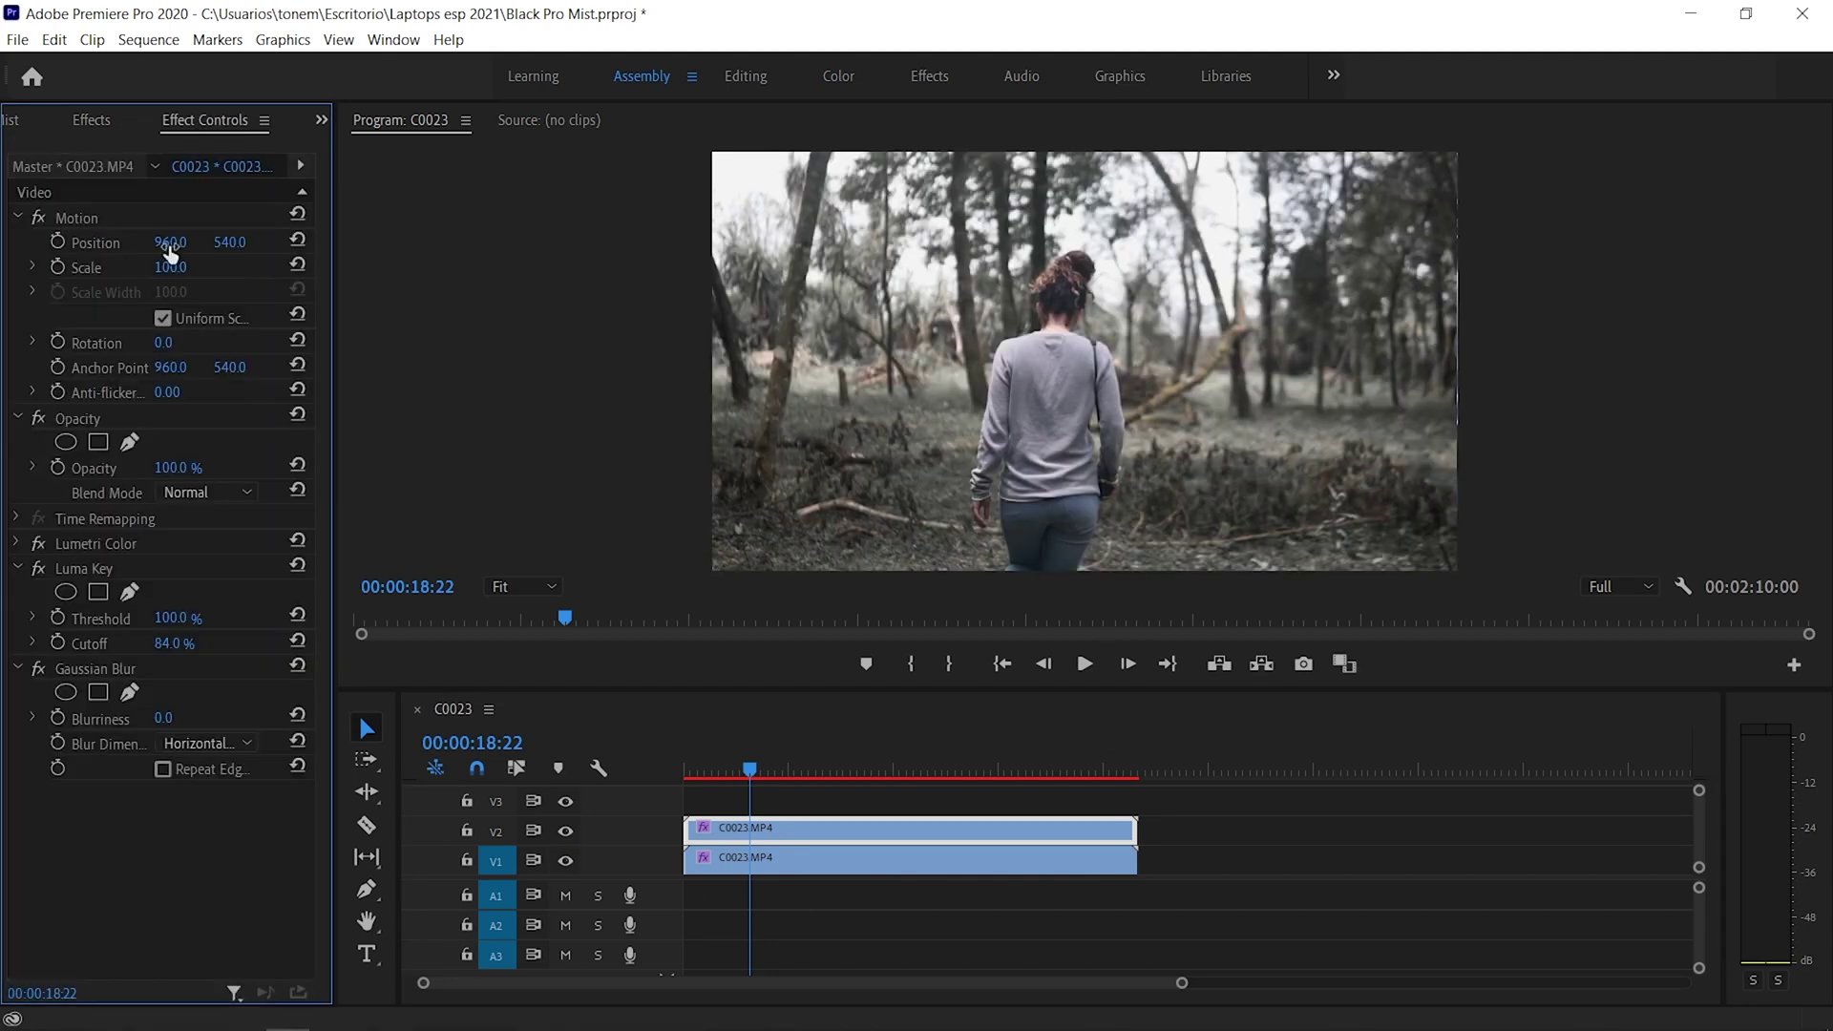
{"action": "left_click", "coordinate": [160, 718]}
{"action": "type", "text": "46"}
{"action": "key", "text": "Return"}
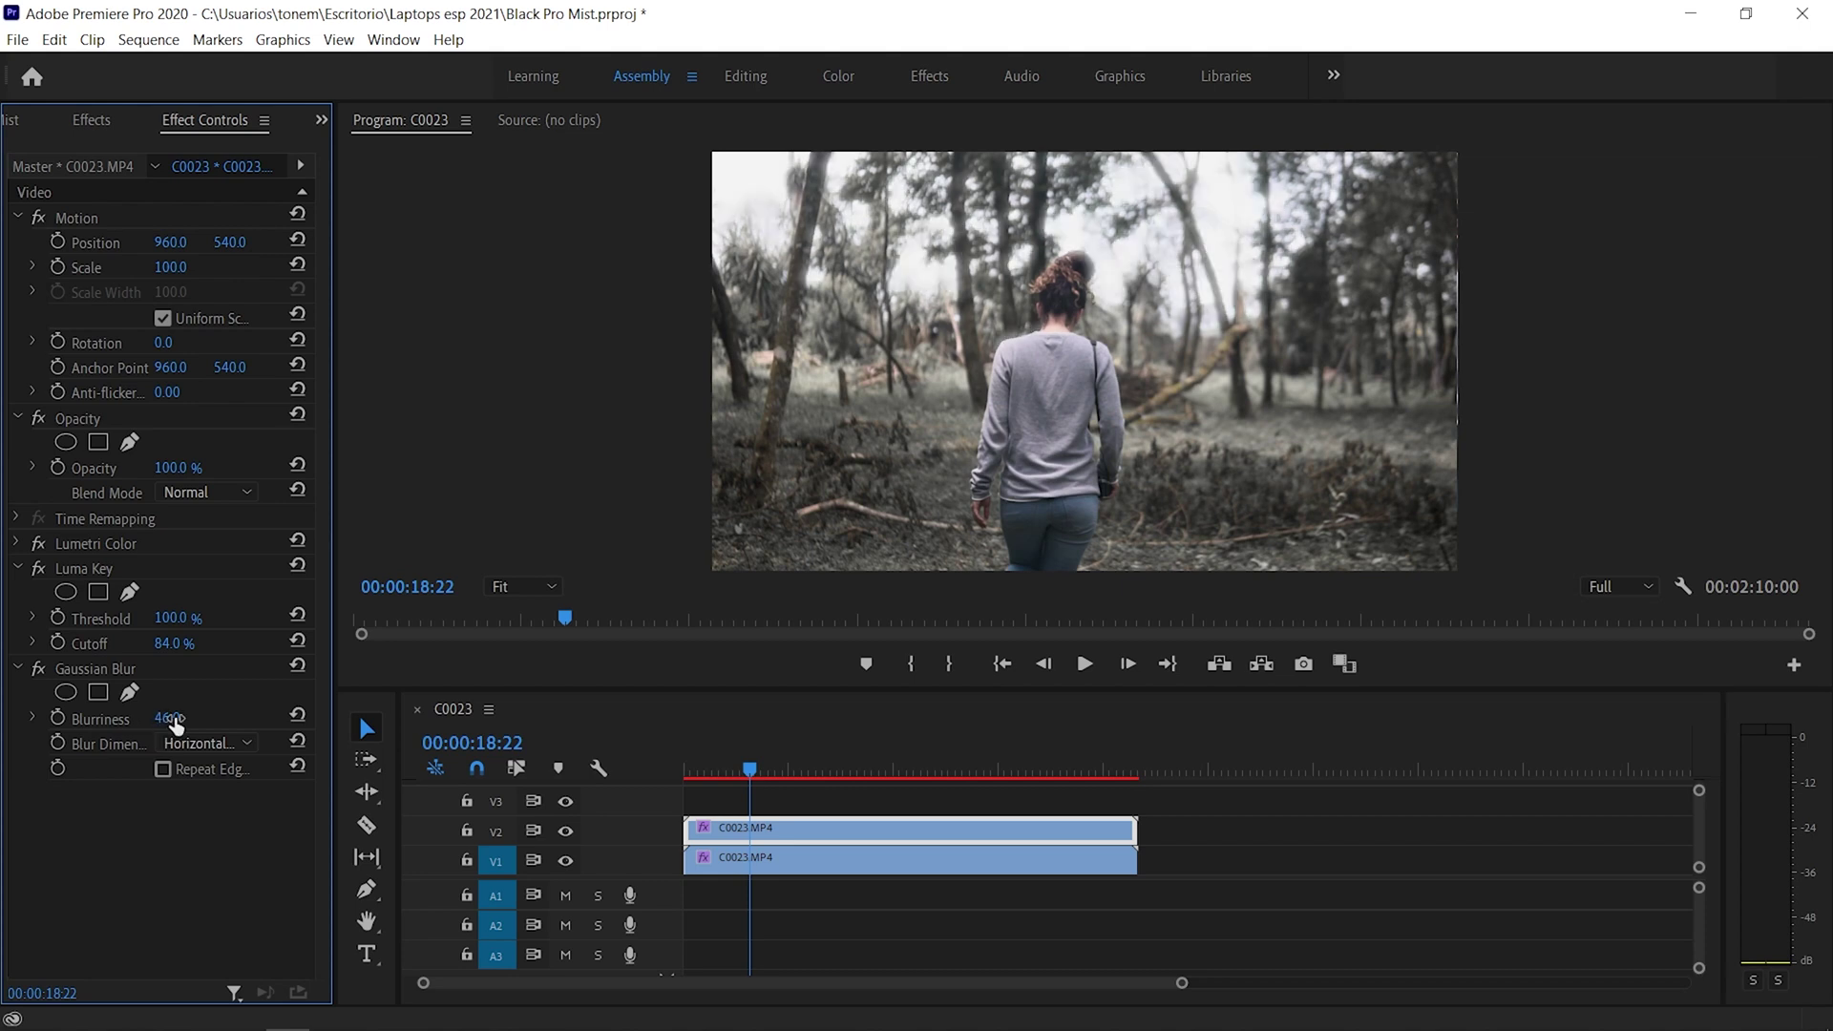
{"action": "left_click_drag", "start_coordinate": [174, 723], "coordinate": [36, 723]}
{"action": "left_click", "coordinate": [573, 844]}
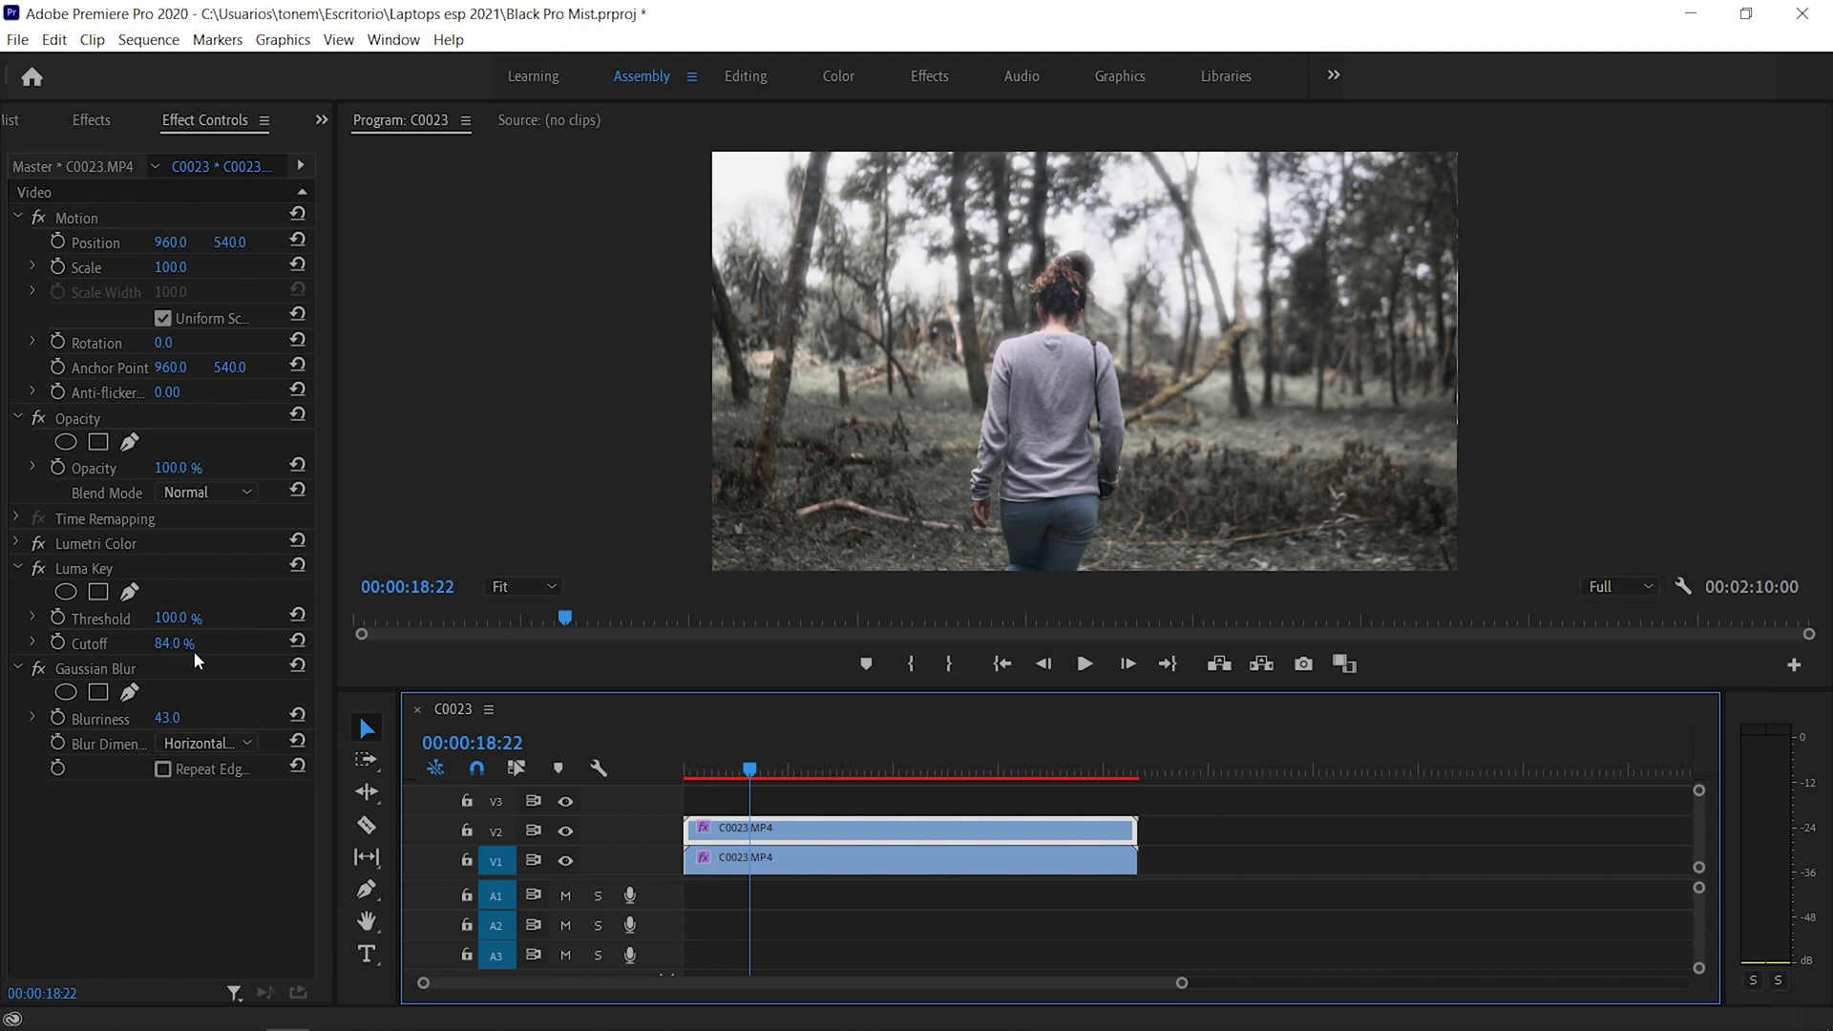
{"action": "left_click_drag", "start_coordinate": [178, 468], "coordinate": [176, 468]}
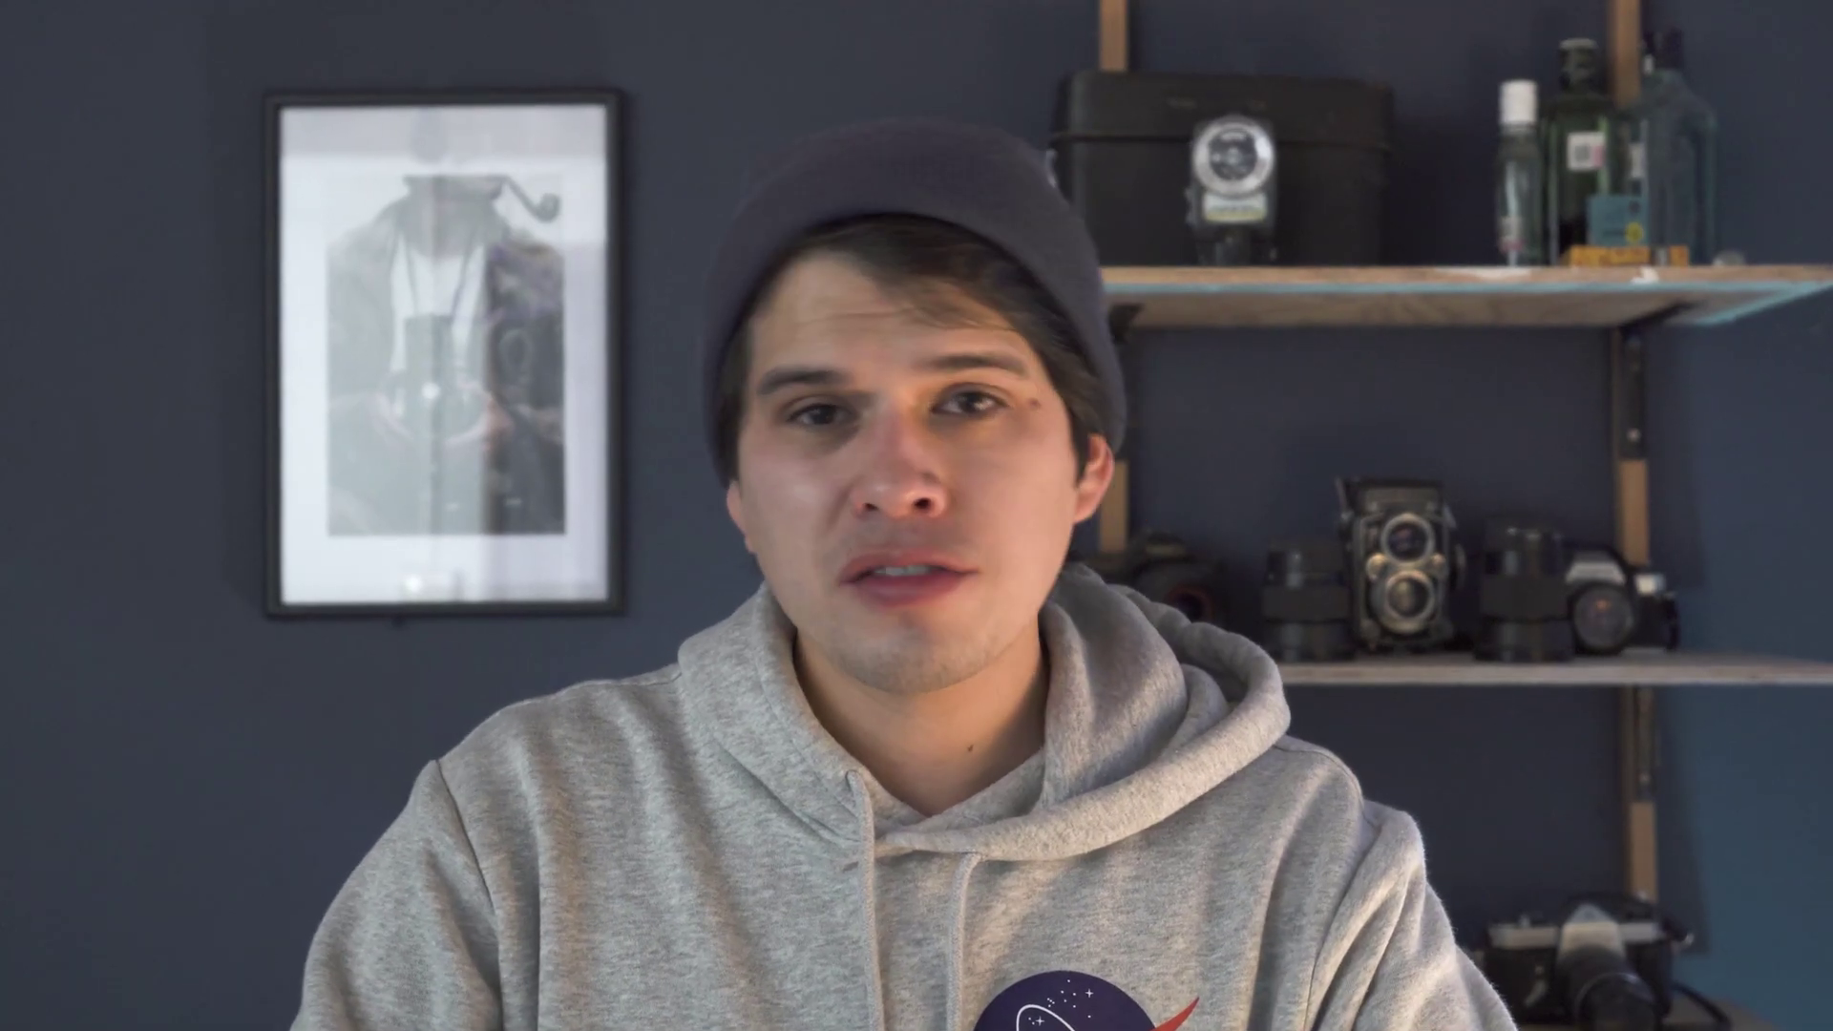